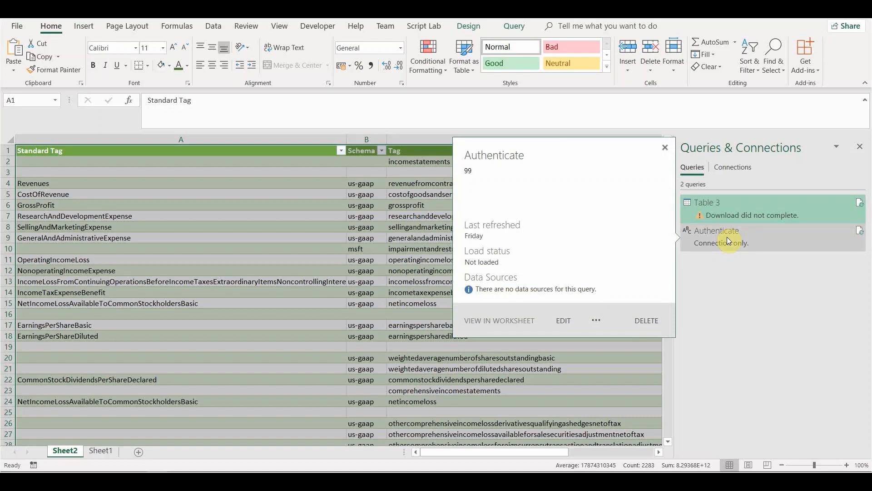
Step: Edit the Table 3 query in Power Query Editor and bring up the Query Options dialog via File > Options and settings
mouse_move(750, 210)
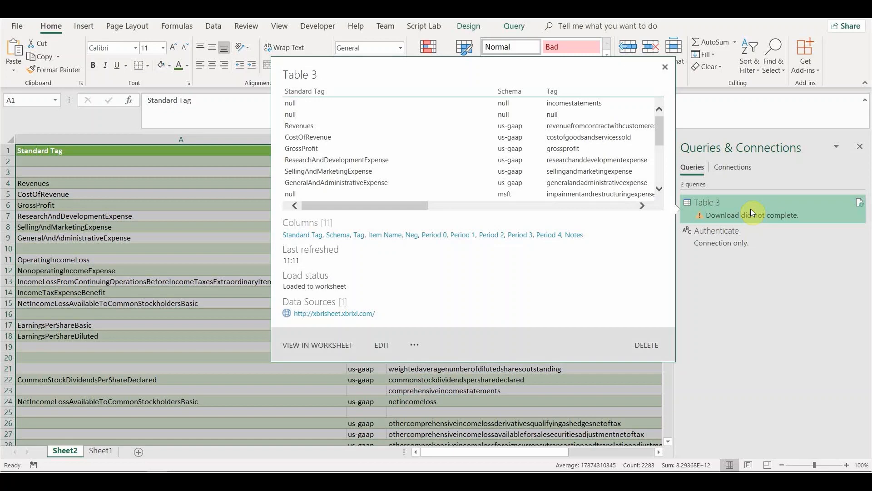
mouse_move(706, 236)
double_click(726, 206)
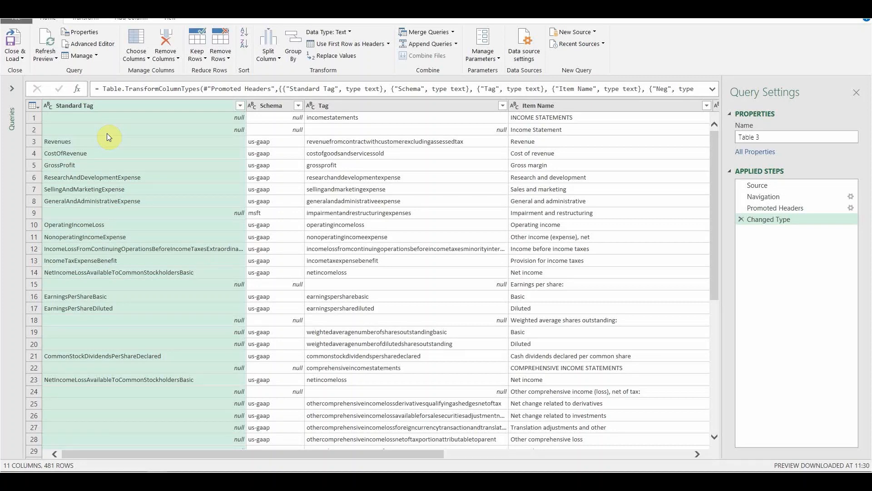
click(16, 21)
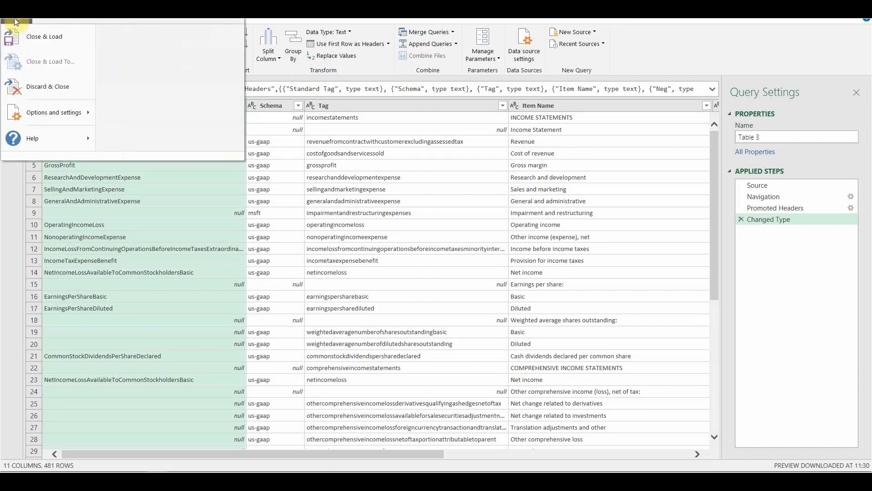
click(47, 114)
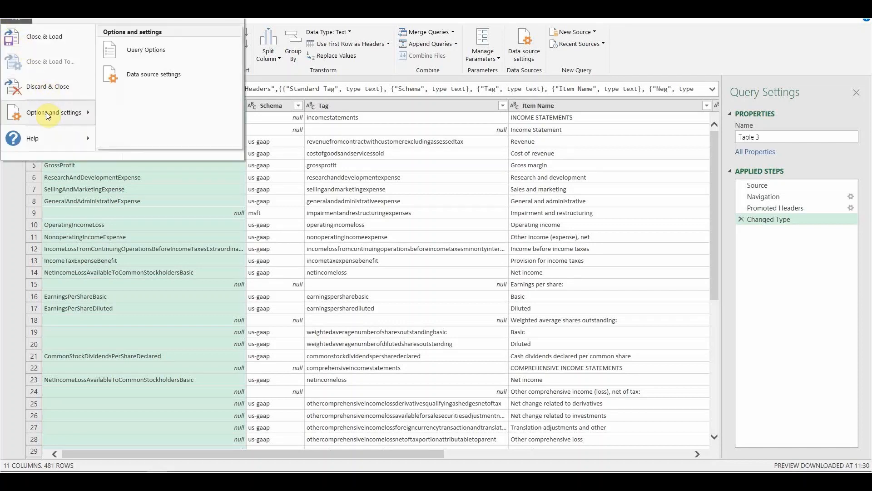
click(162, 53)
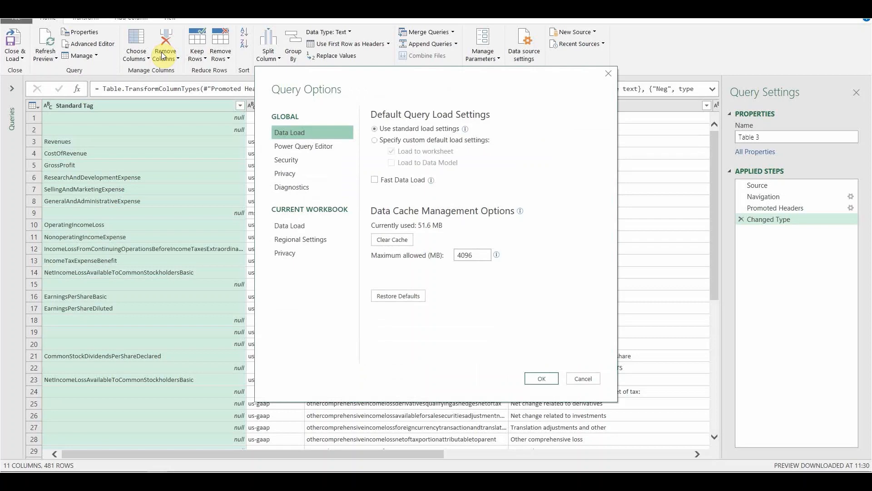
Step: Set the global Privacy option to 'Always ignore Privacy Level settings' and confirm with OK
click(285, 173)
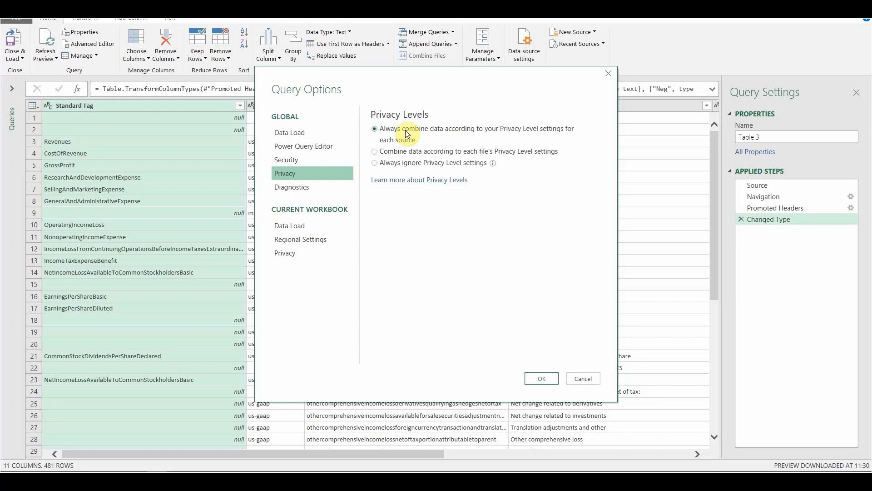
click(375, 163)
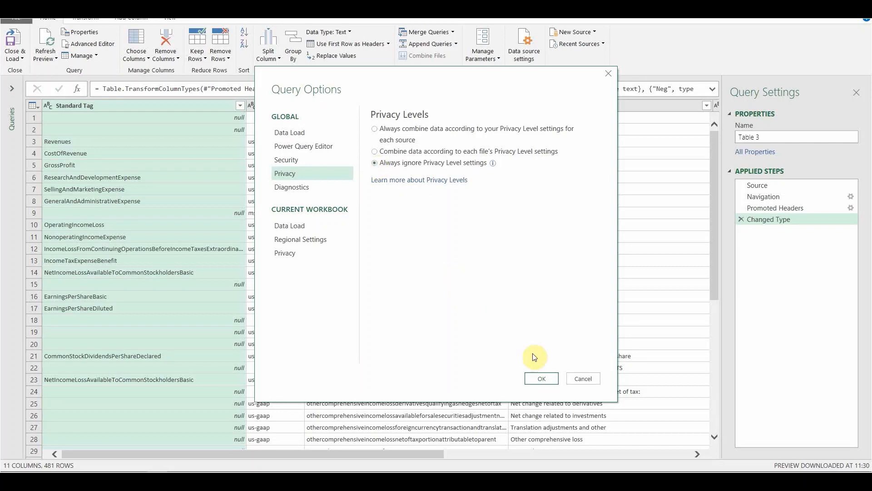
click(542, 380)
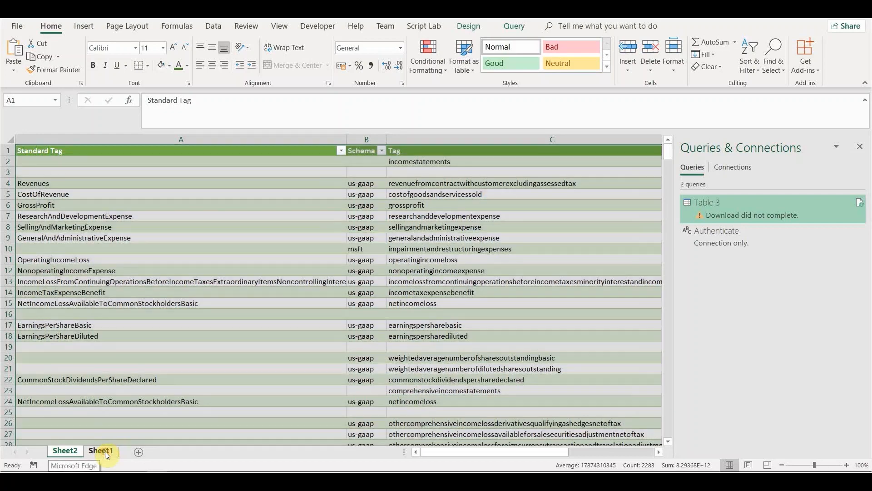
Step: Switch to Sheet1 and inspect the Token value 99 and the Ticker value MSFT
click(105, 451)
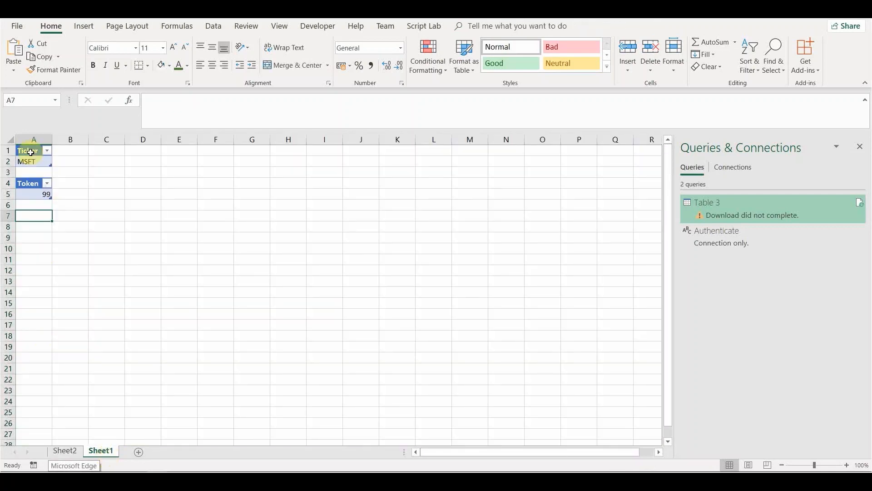
click(34, 195)
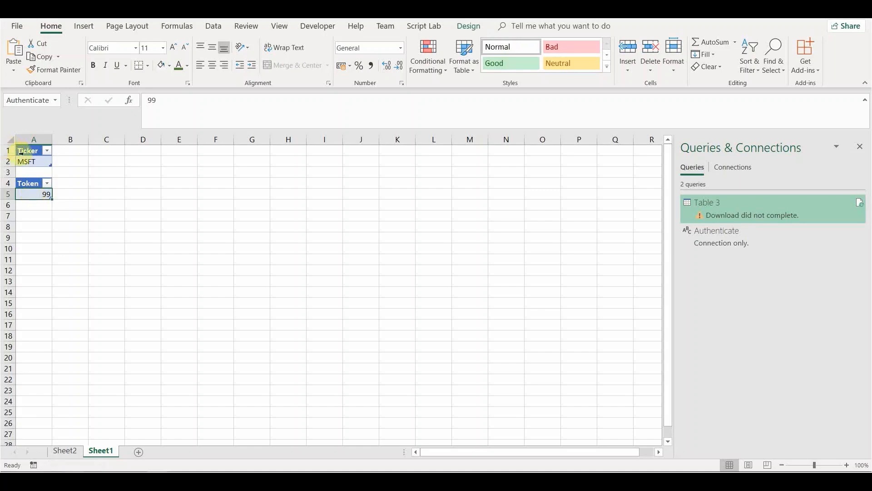
click(40, 163)
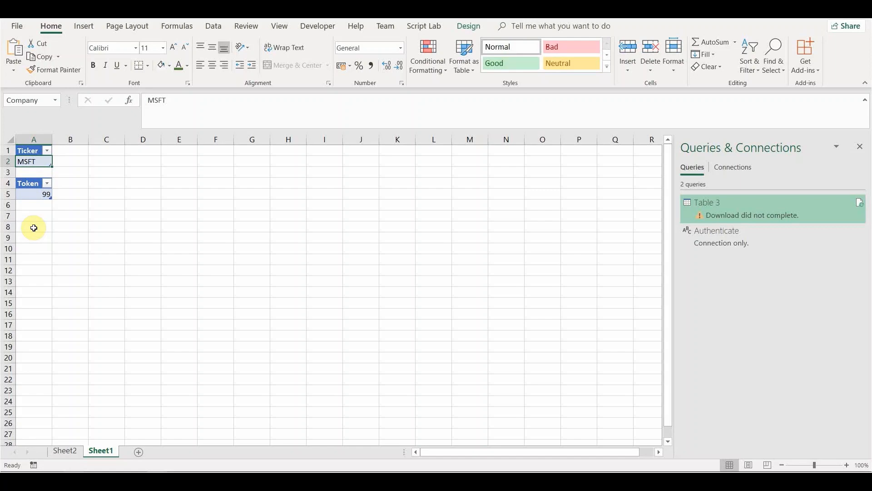
Step: Enter 20181231 in A8 and the heading 'Year' in A7, then select A7:A8
click(34, 227)
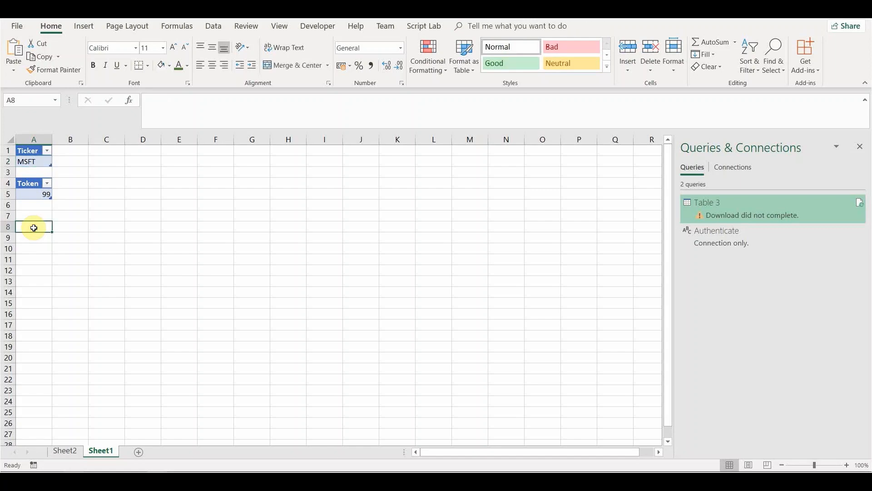
text(2018)
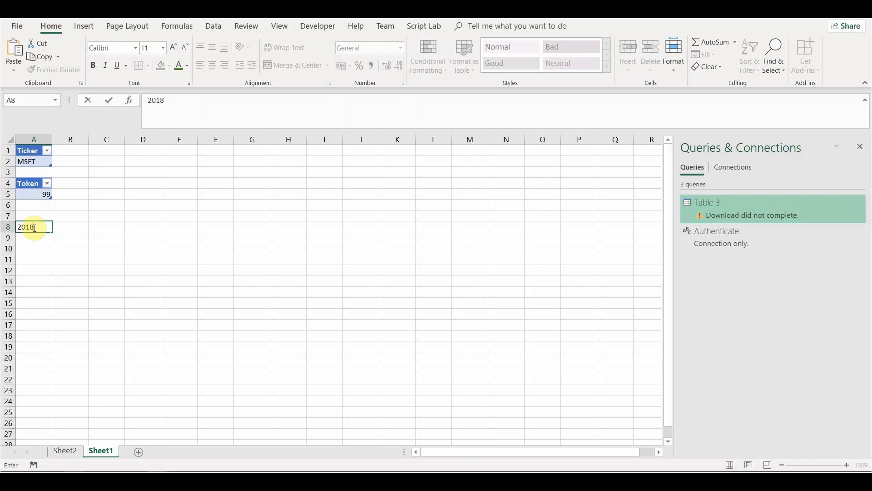
text(1231)
click(35, 216)
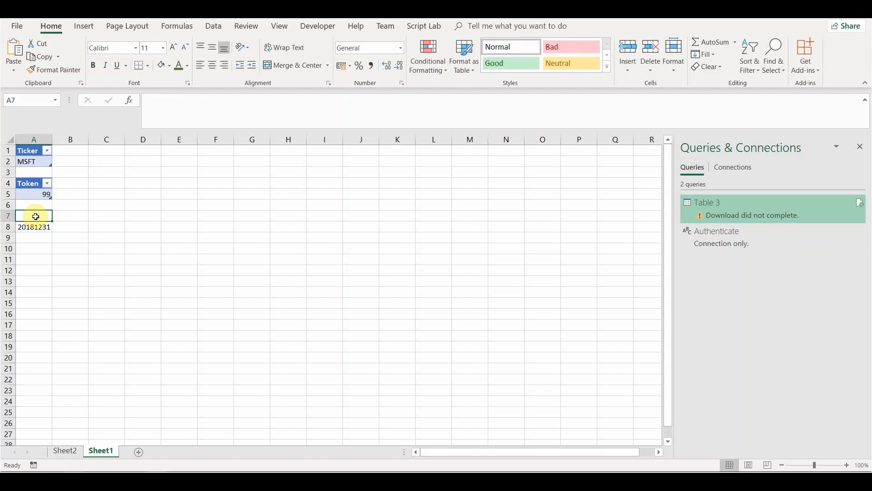
text(Year)
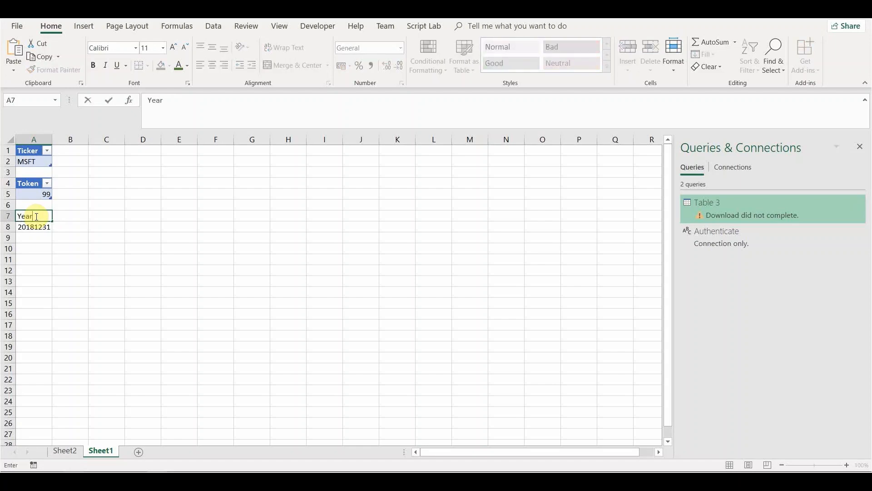
key(Return)
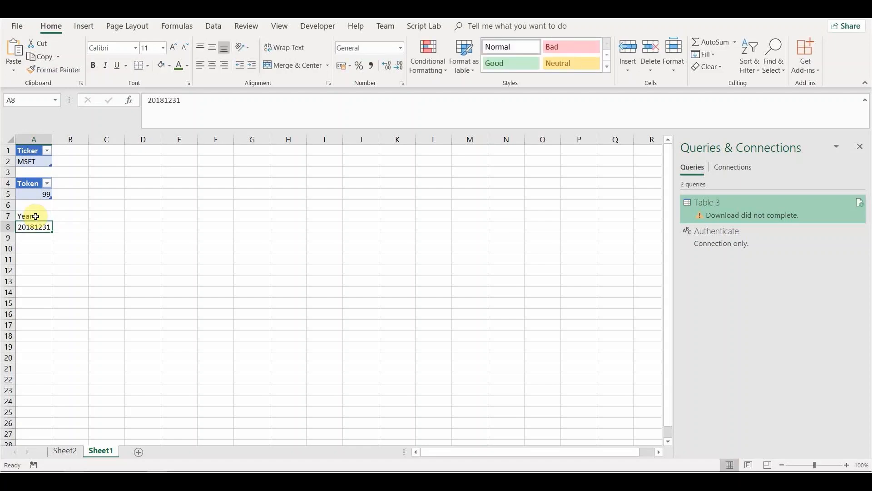
click(35, 216)
drag(36, 216, 35, 228)
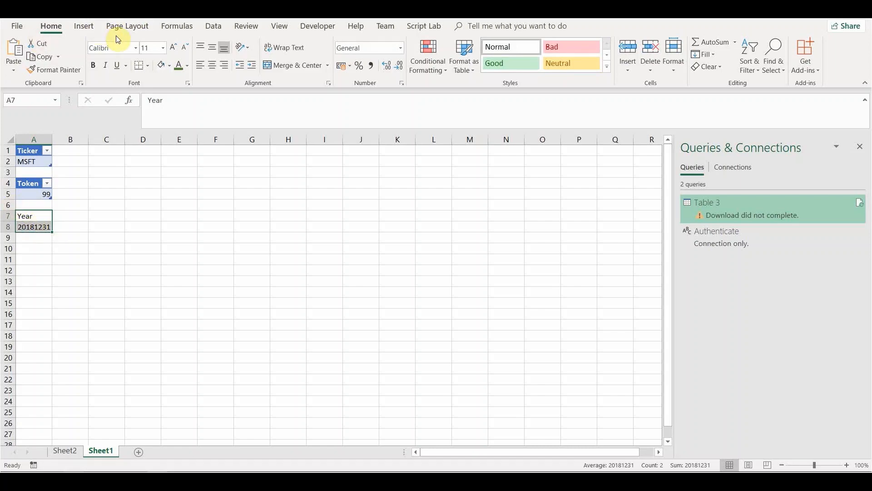
Step: Insert a table with headers from A7:A8 and rename it from Table22 to Years
click(86, 27)
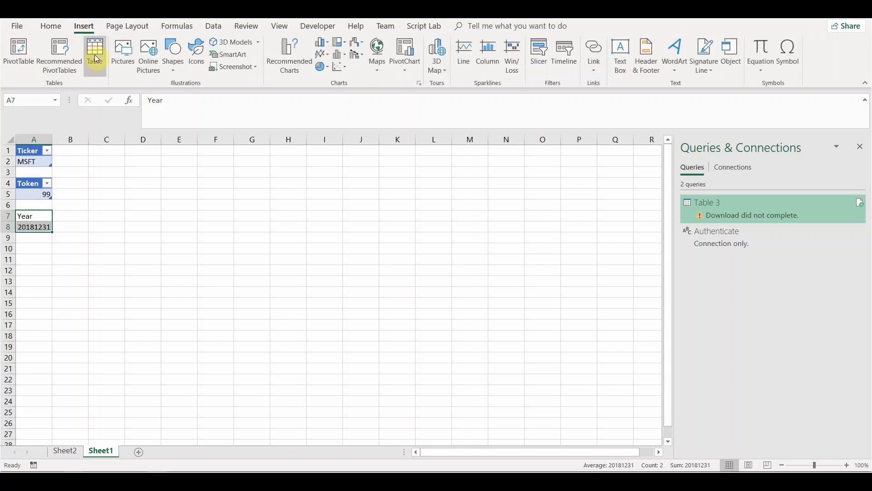
click(94, 57)
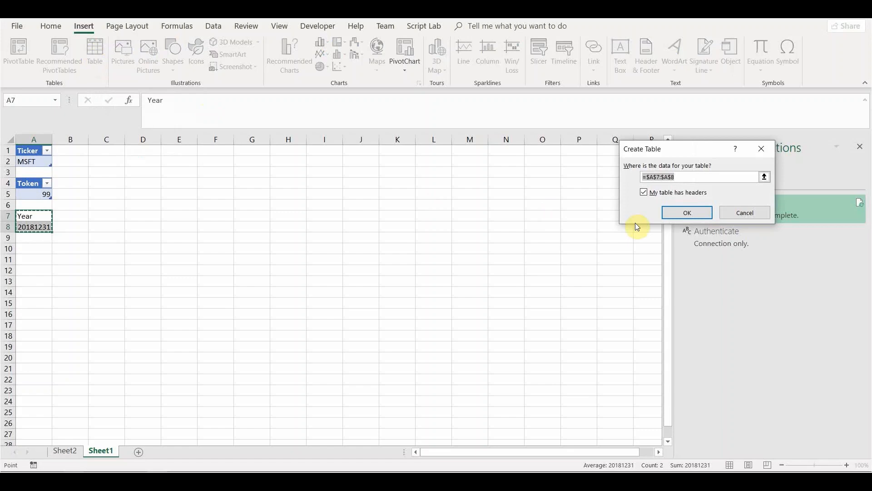
click(669, 212)
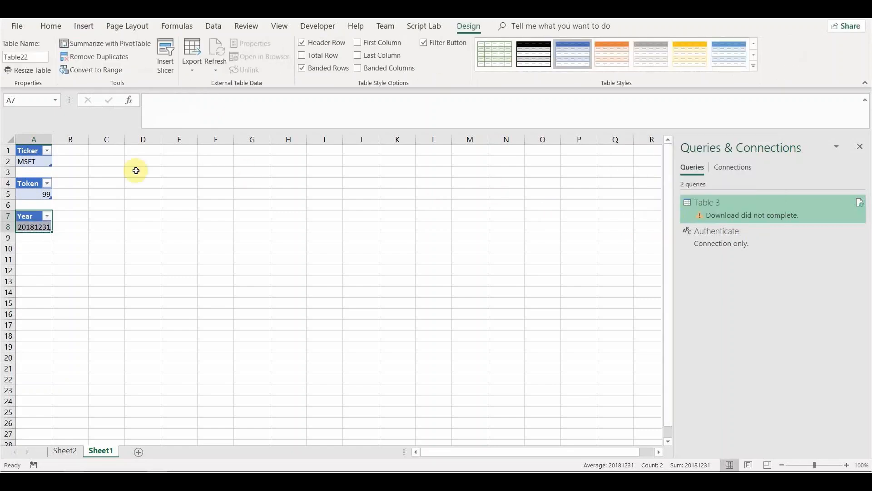
click(37, 56)
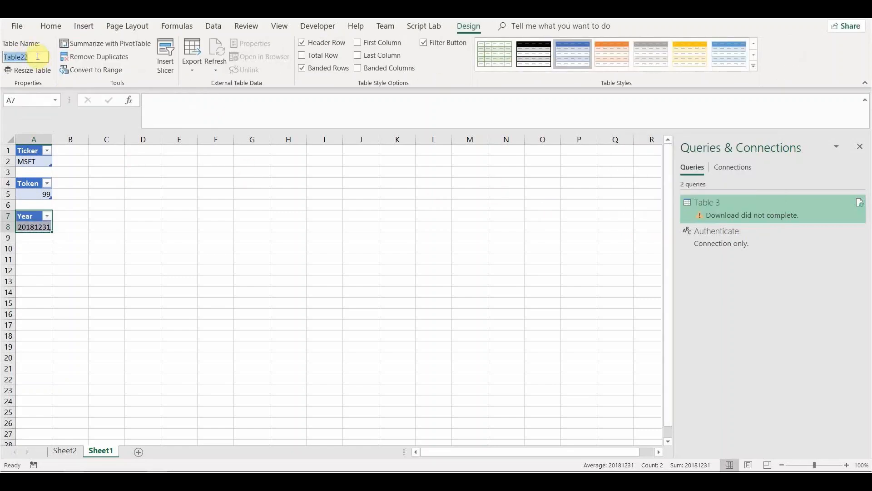
text(Year)
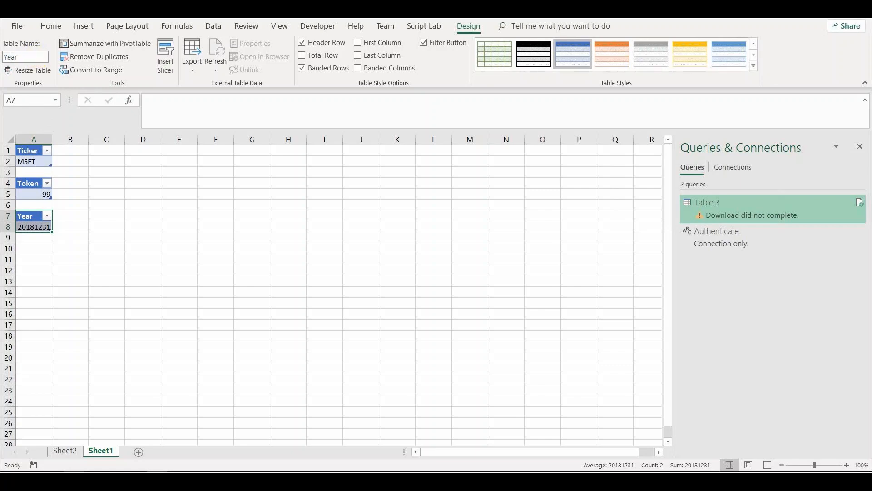
text(s)
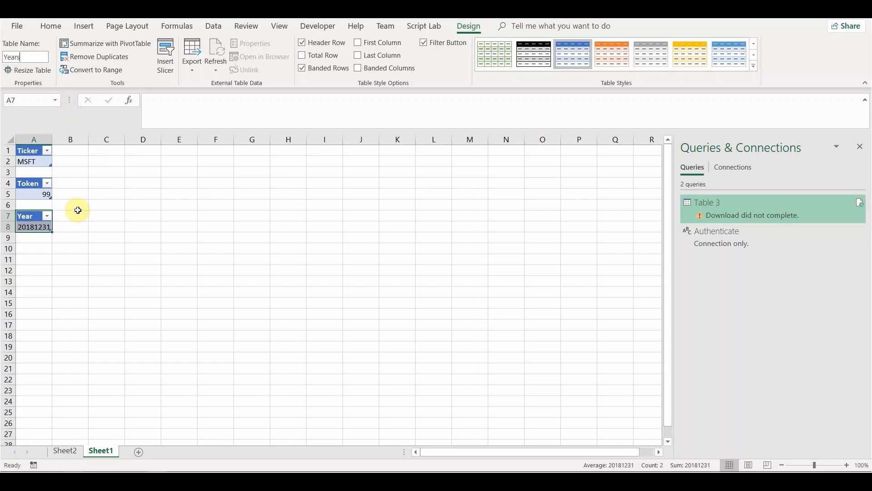
click(68, 224)
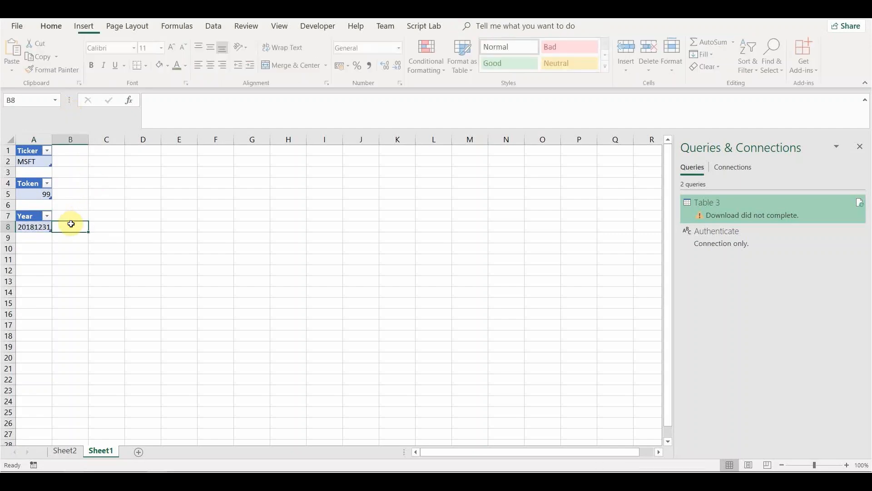
click(36, 228)
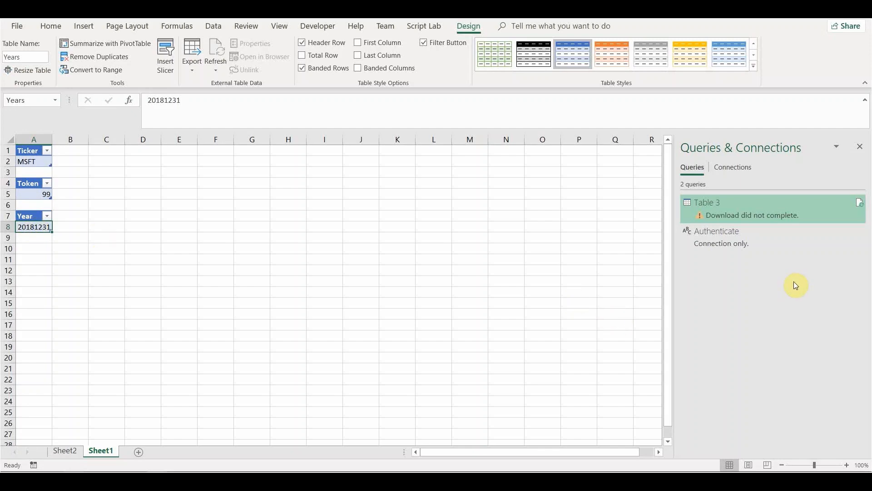
Step: Copy and paste the Authenticate query to create Authenticate (2), then edit the copy via its peek card
click(711, 241)
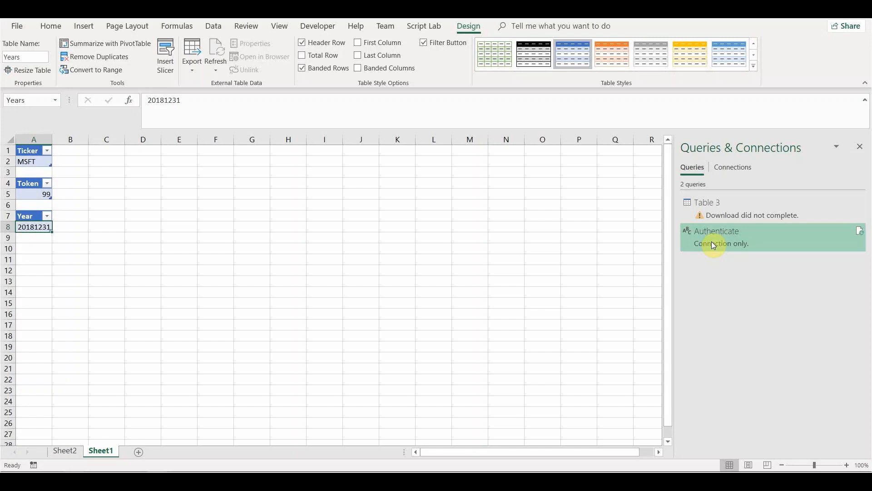
right_click(711, 242)
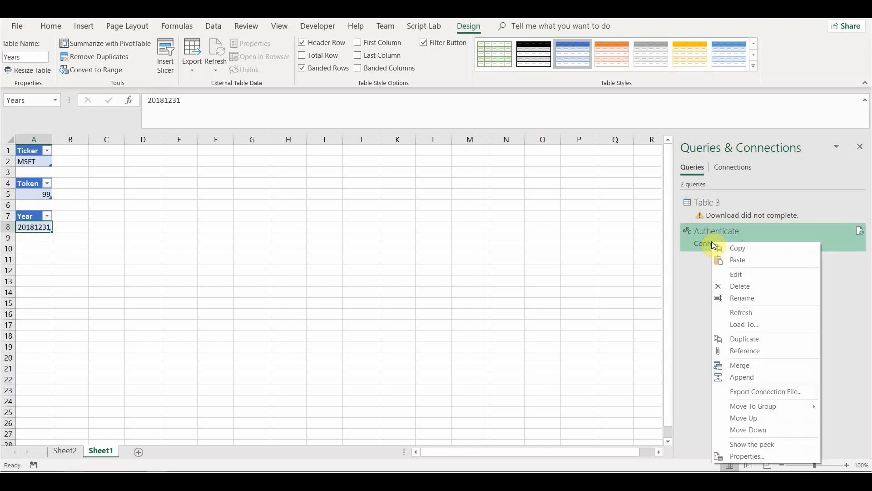
click(739, 249)
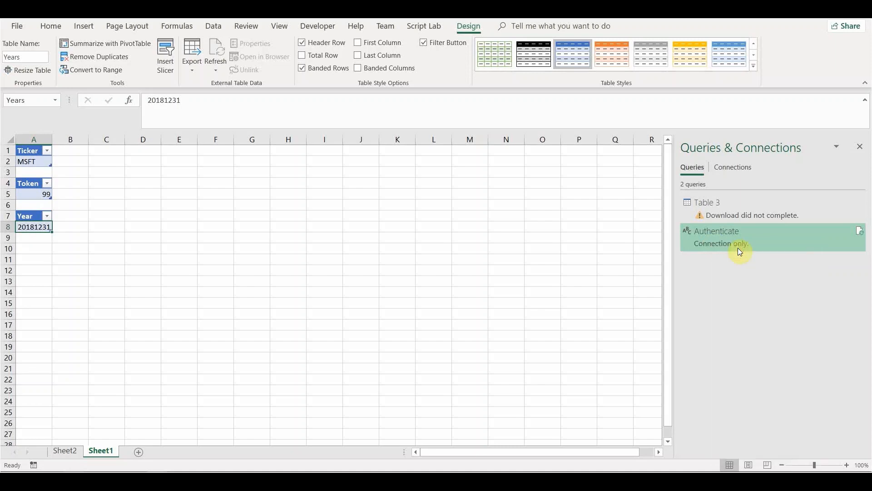
right_click(714, 273)
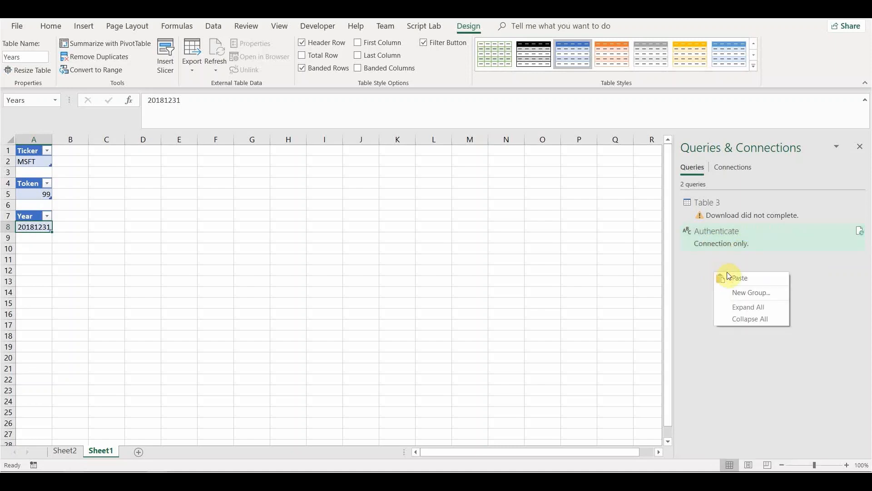
click(734, 277)
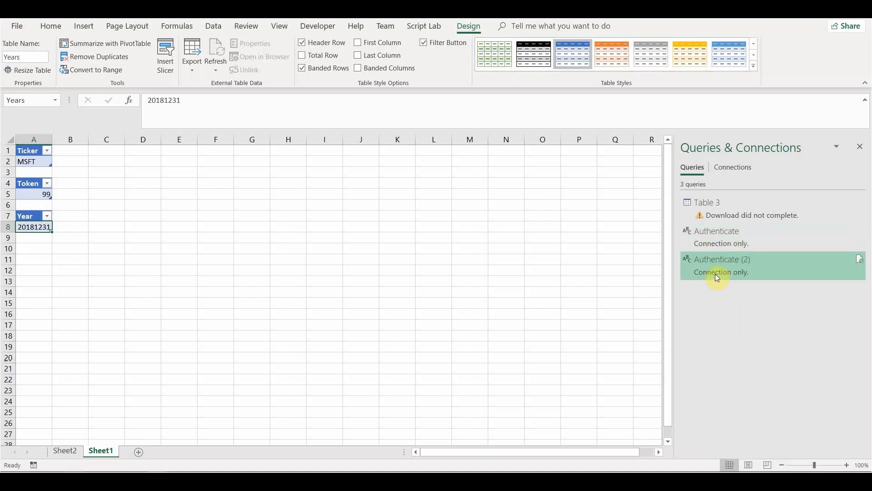
mouse_move(715, 274)
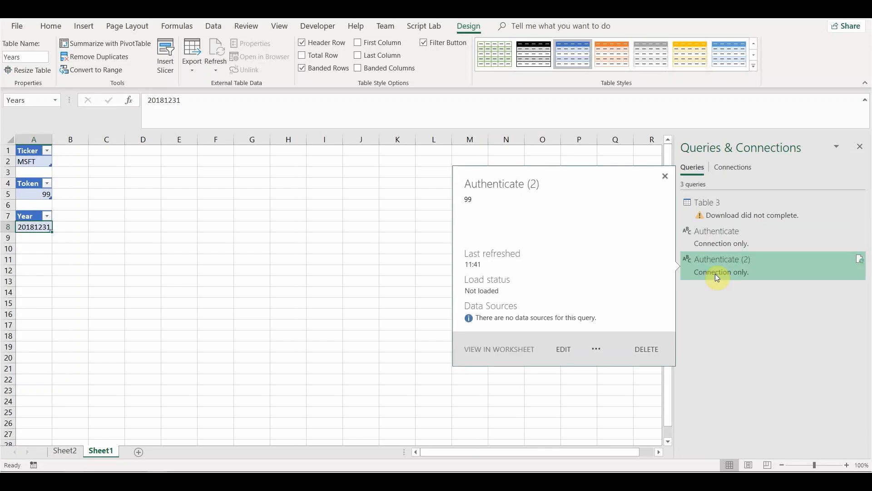
click(563, 350)
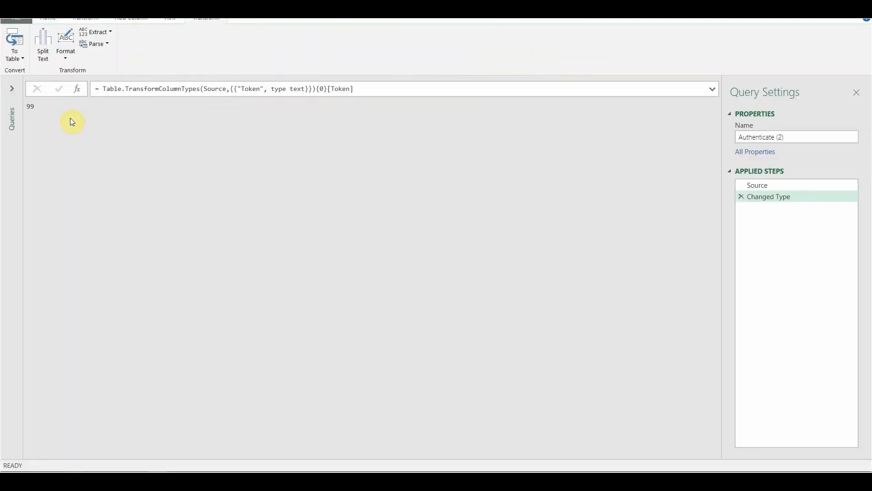
Step: Review the Changed Type formula and the query's M code in the Advanced Editor
click(261, 89)
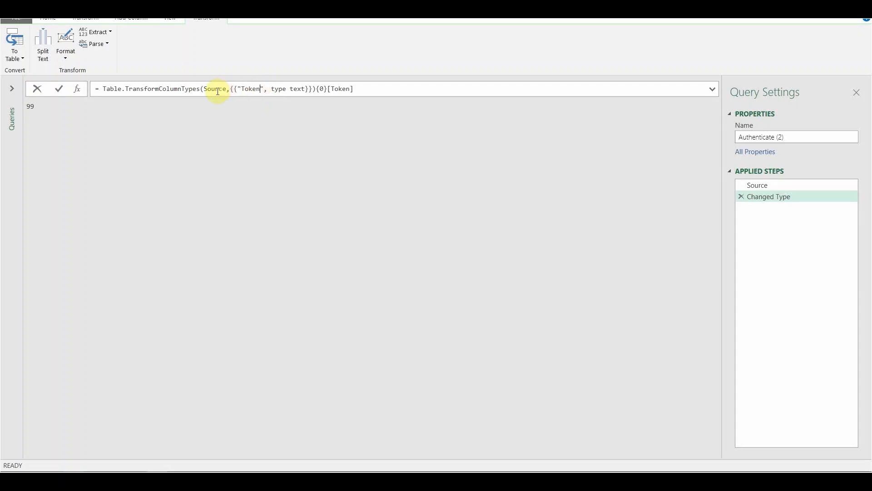
click(54, 22)
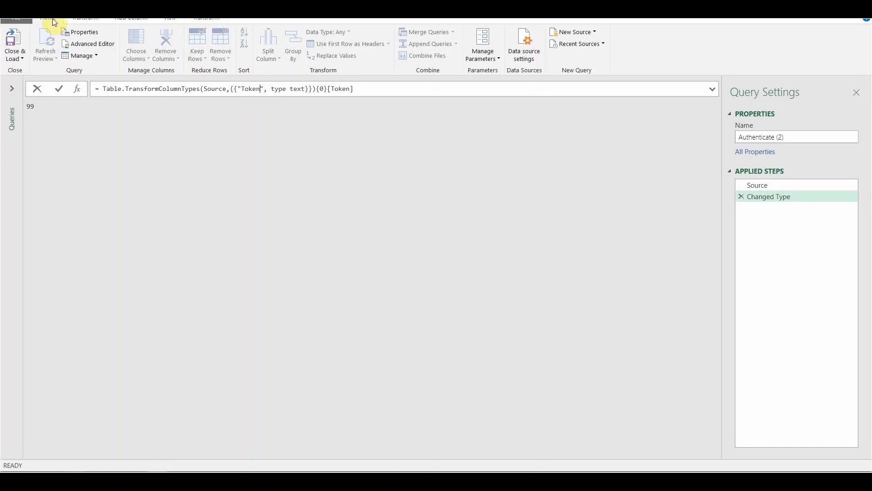
click(98, 45)
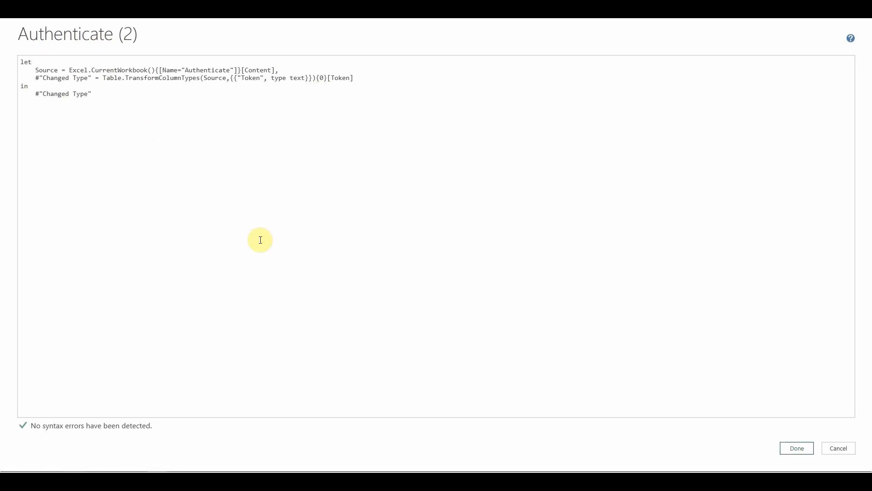
click(200, 70)
click(193, 77)
click(29, 61)
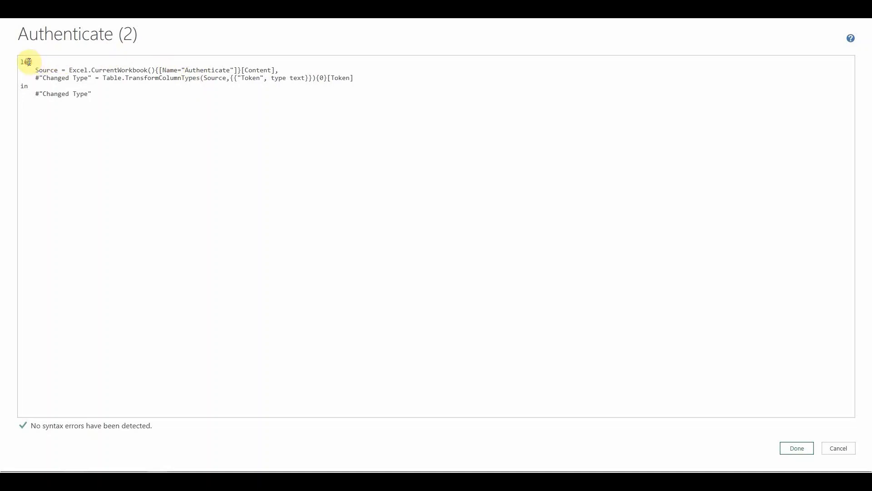
click(21, 87)
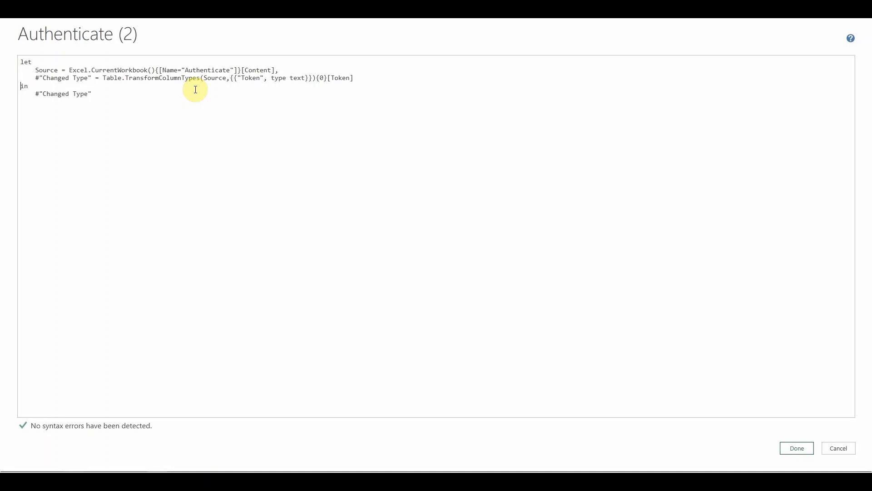
Step: Change the source name from Authenticate to Years and both Token references to Year, then click Done
click(230, 71)
key(BackSpace)
key(BackSpace)
key(BackSpace)
key(BackSpace)
key(BackSpace)
key(BackSpace)
key(BackSpace)
key(BackSpace)
key(BackSpace)
key(BackSpace)
key(BackSpace)
key(BackSpace)
text(Years)
click(262, 78)
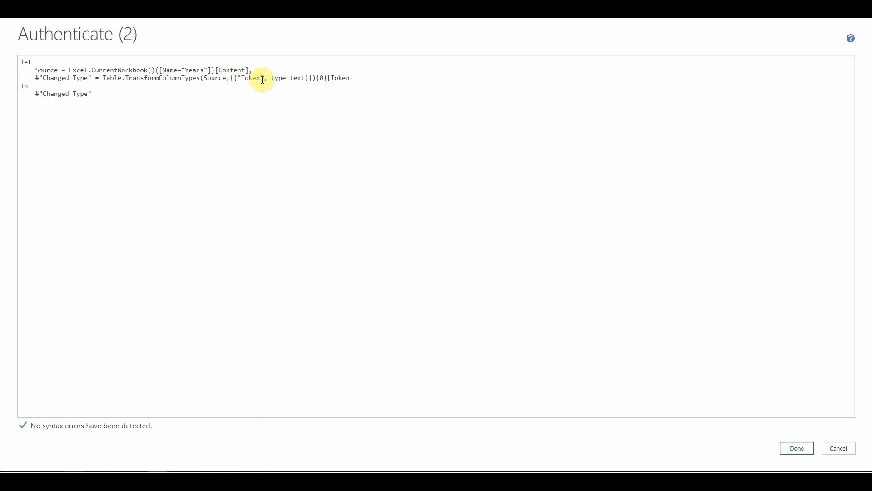
key(BackSpace)
key(BackSpace)
key(BackSpace)
key(BackSpace)
key(BackSpace)
text(Year)
click(347, 78)
key(BackSpace)
key(BackSpace)
key(BackSpace)
key(BackSpace)
key(BackSpace)
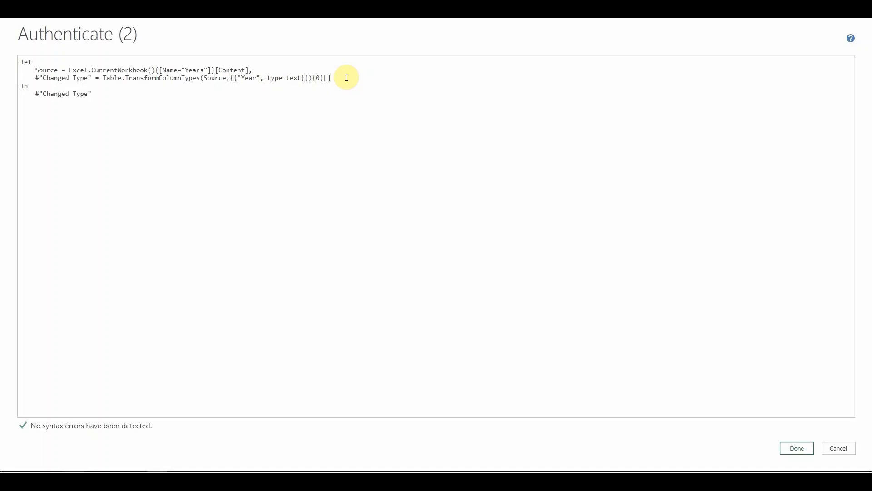
text(Year)
click(795, 451)
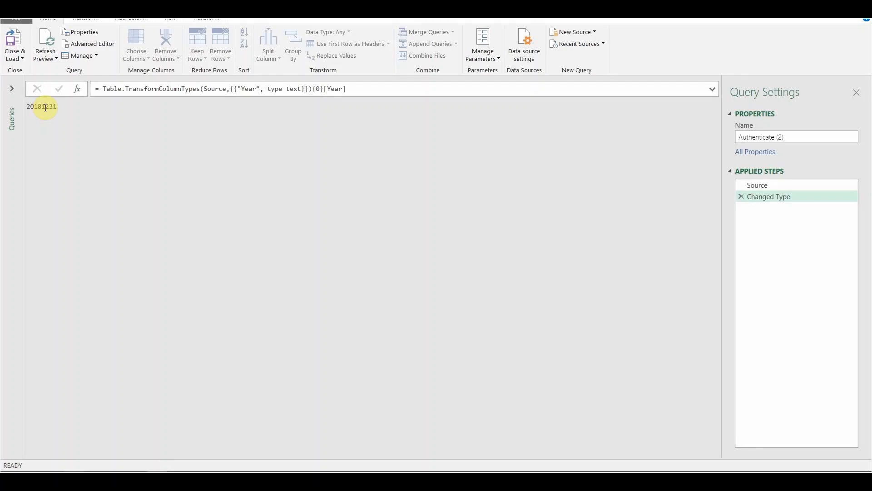
Step: With the preview showing 20181231, return to the Advanced Editor for Authenticate (2)
click(97, 43)
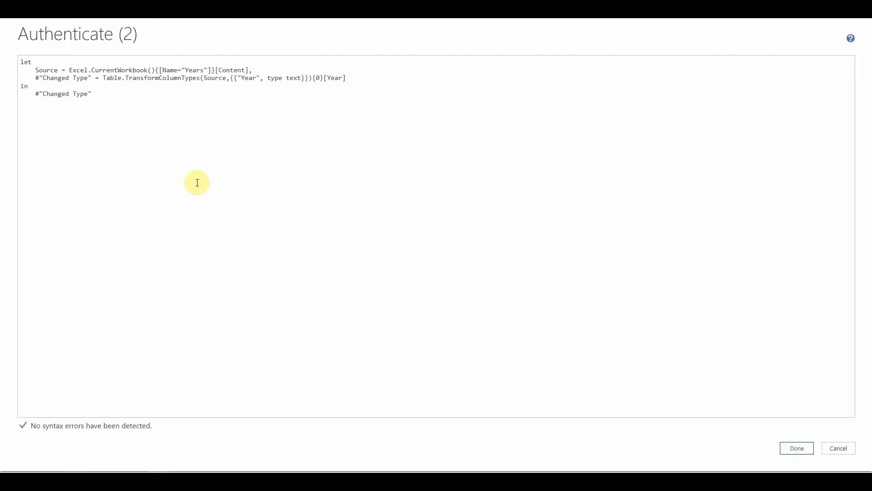
Step: Add 'let Years = () =>' above the code and 'in Years' at the end, then click Done
click(20, 62)
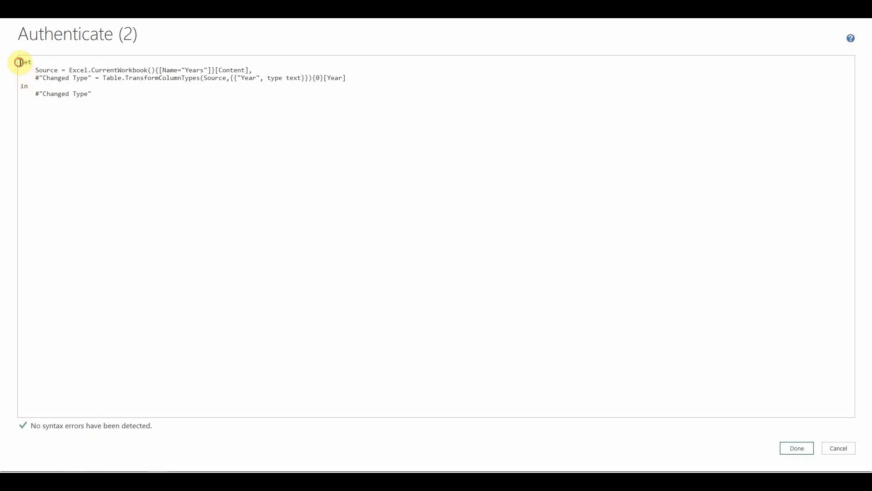
key(Return)
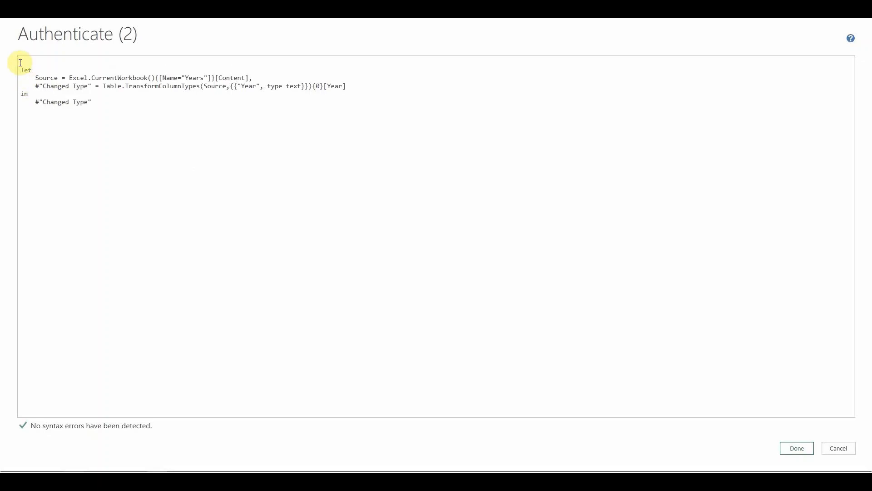
text(let)
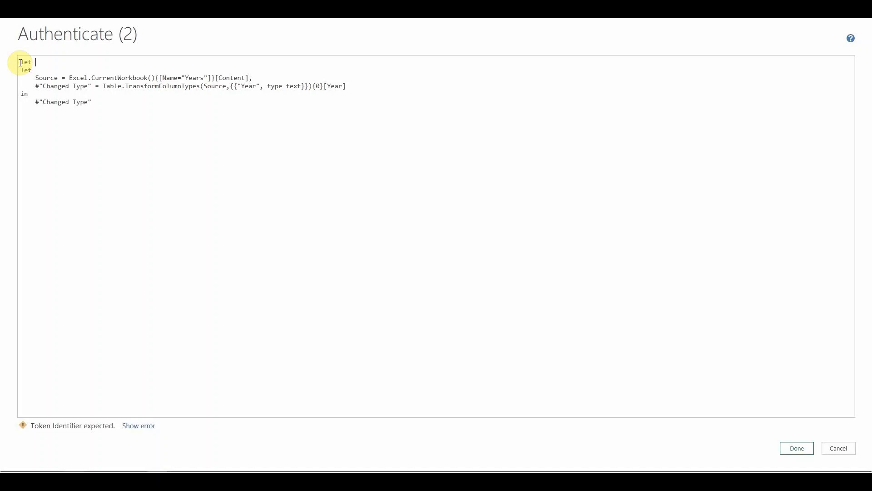
text(Year)
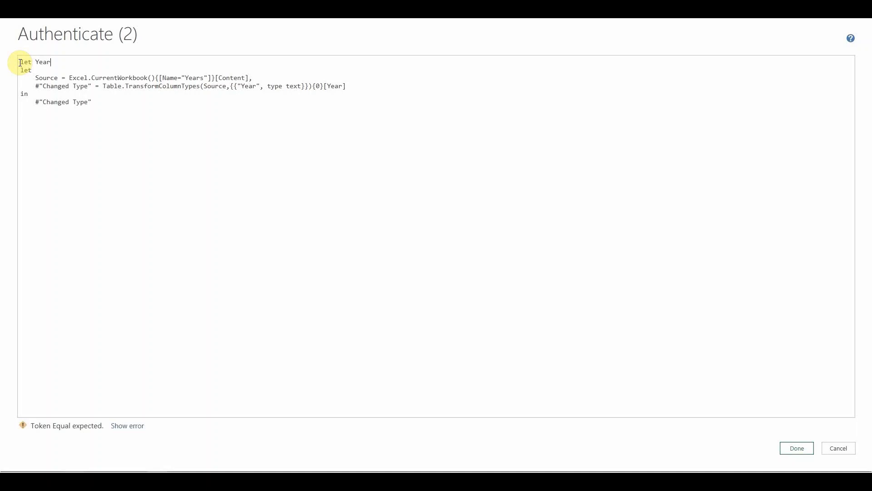
text(s =)
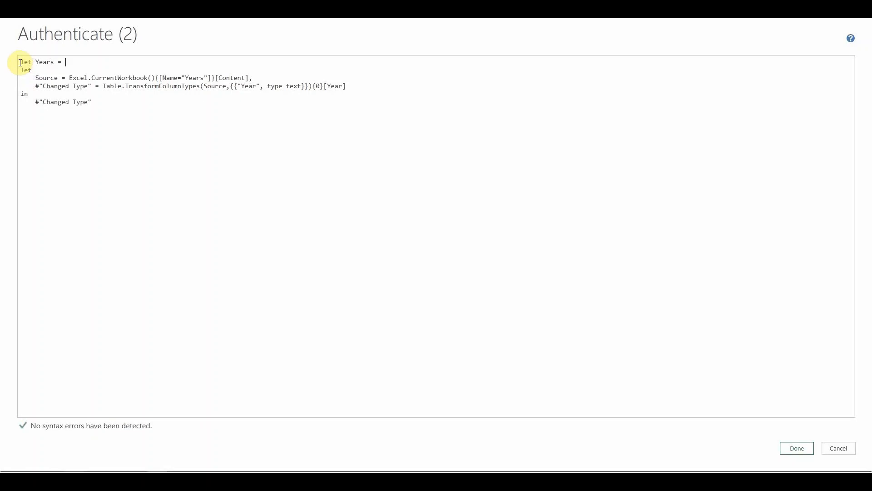
text( ()
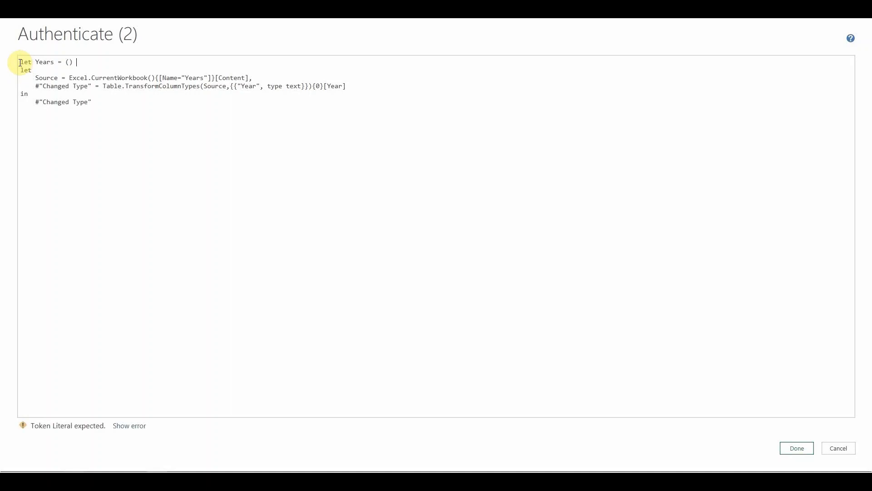
text(+)
text(>)
click(98, 103)
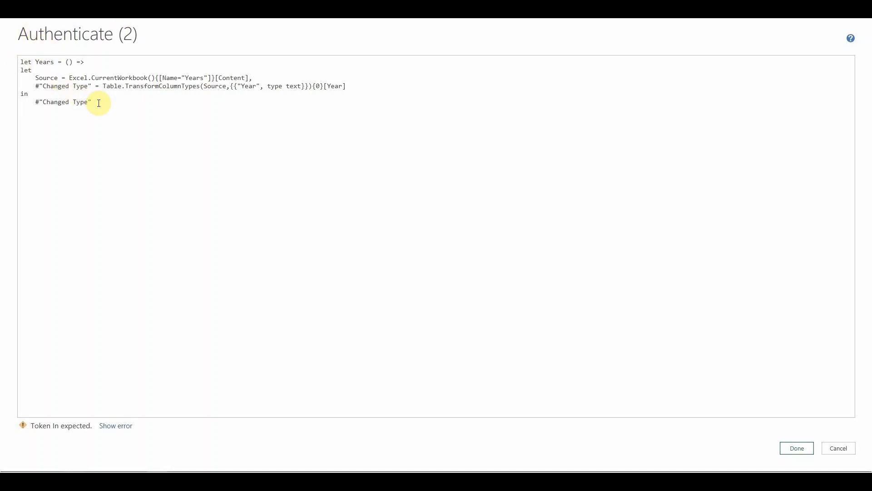
key(Return)
text(in)
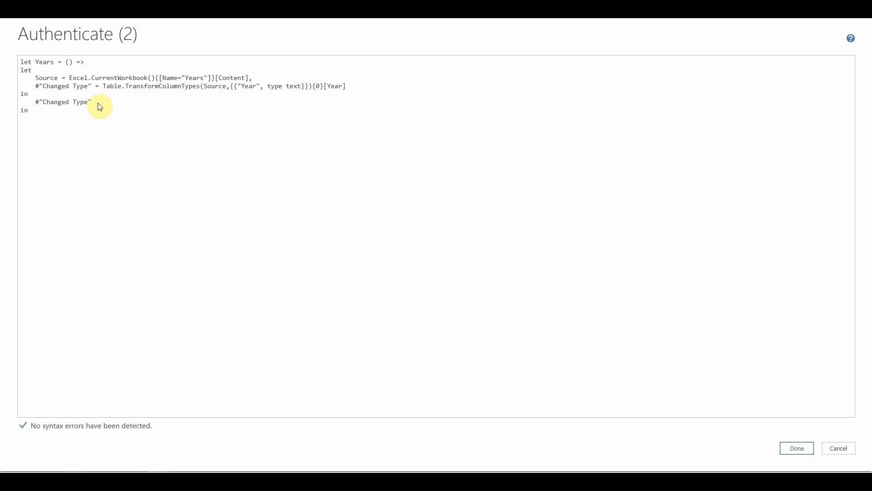
text( Years)
click(796, 449)
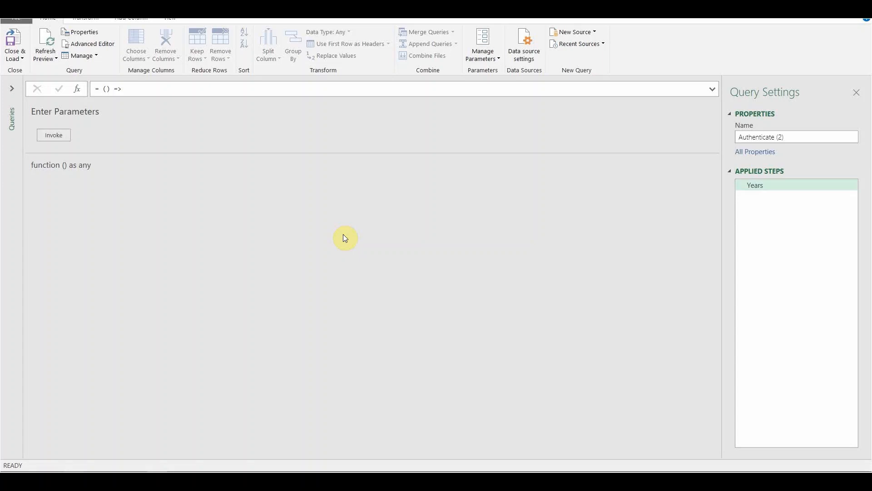
Step: Replace the query name with Years in Query Settings and invoke the function with no parameters
click(807, 137)
key(BackSpace)
key(BackSpace)
key(BackSpace)
key(BackSpace)
key(BackSpace)
key(BackSpace)
key(BackSpace)
key(BackSpace)
key(BackSpace)
key(BackSpace)
key(BackSpace)
key(BackSpace)
key(BackSpace)
key(BackSpace)
key(BackSpace)
key(BackSpace)
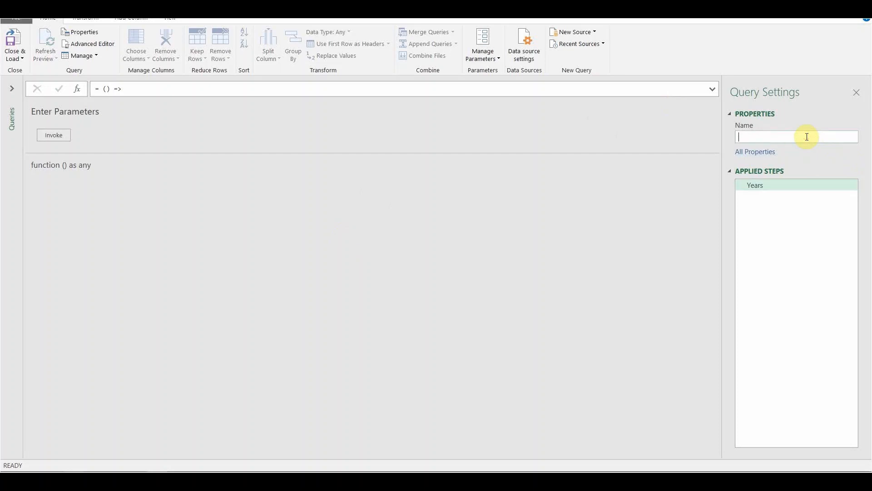
text(Years)
click(53, 135)
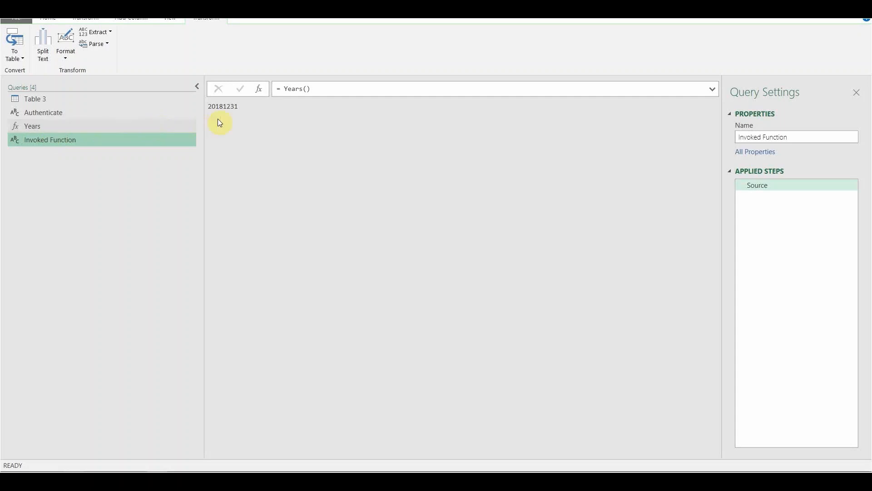
Step: Delete the Invoked Function query from the Queries pane and confirm the deletion
click(239, 108)
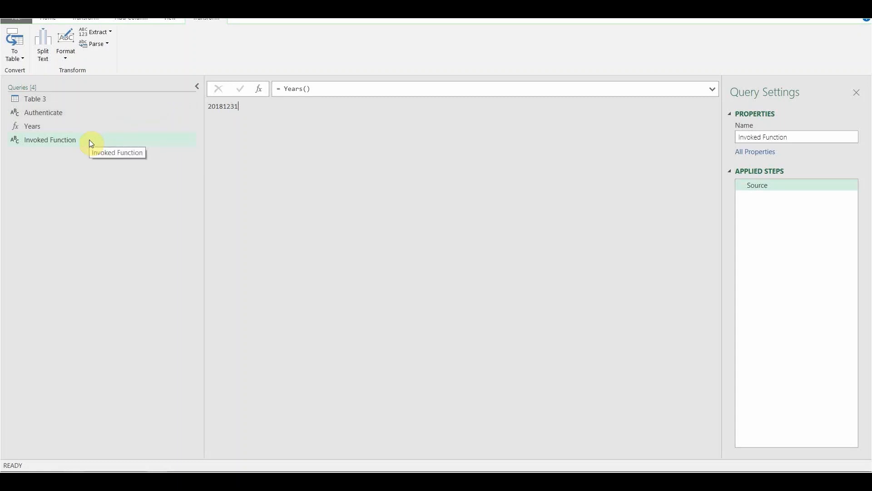
click(55, 139)
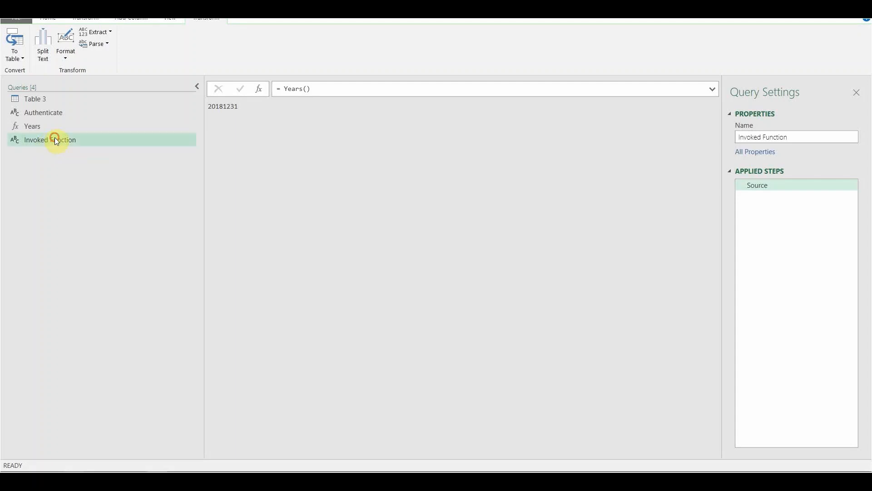
key(Delete)
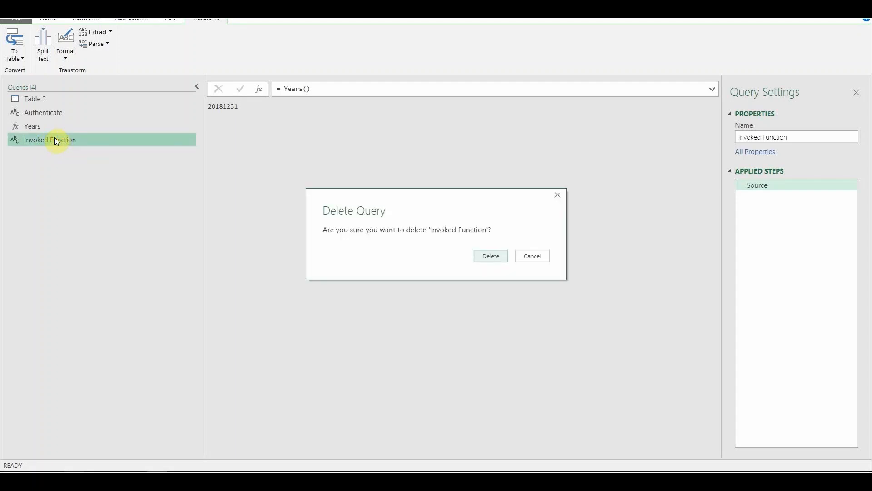
click(488, 256)
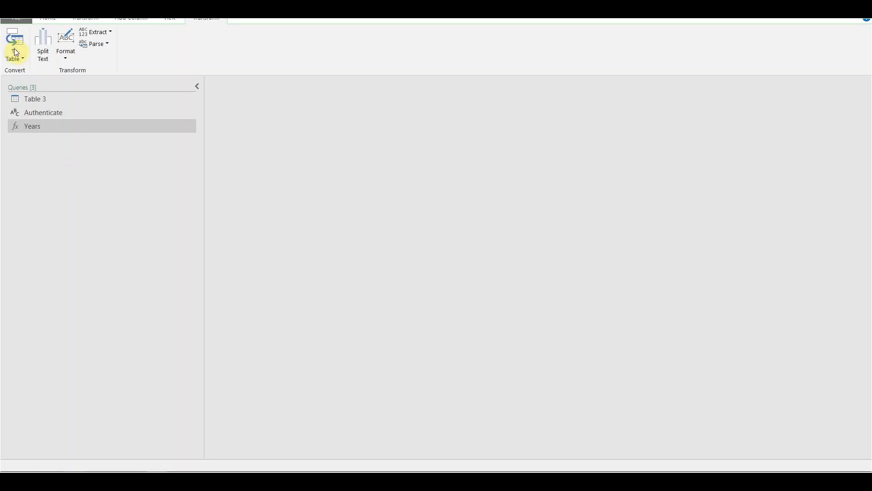
Step: In Table 3's Advanced Editor, append & "&dat=" & Years() after [Ticker] on the Source line
click(36, 99)
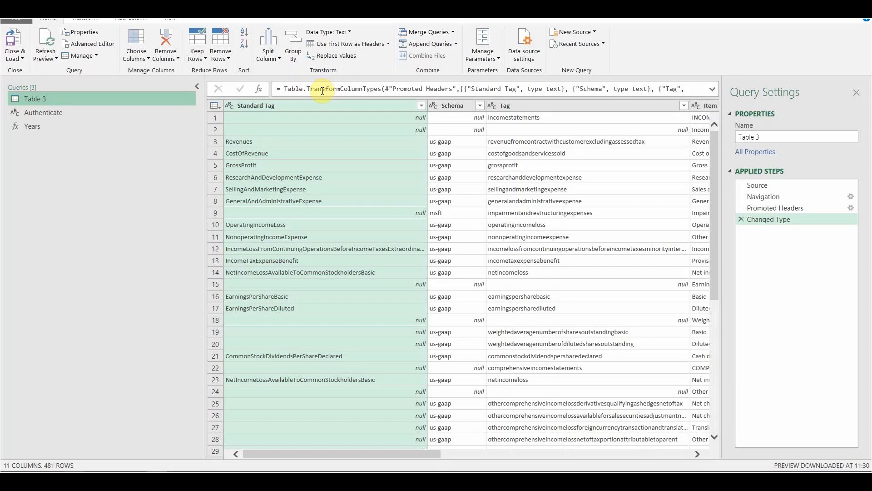
click(103, 43)
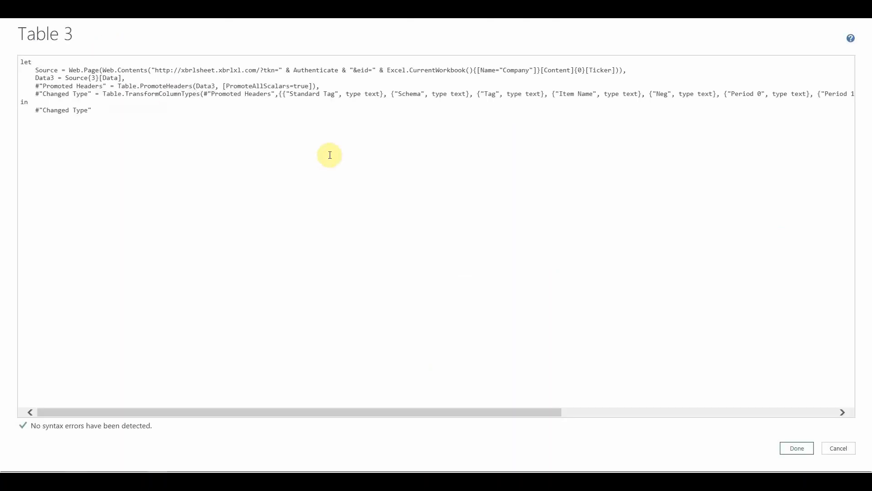
click(617, 70)
text())
text(& ")
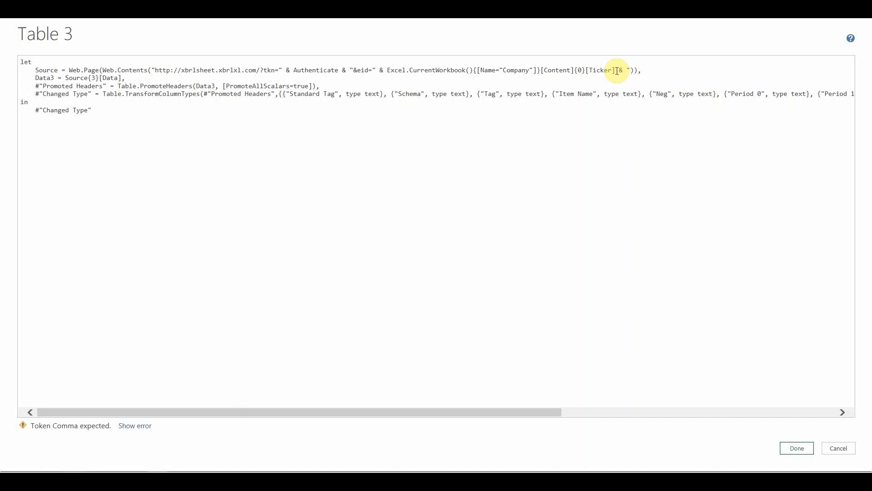
text(da)
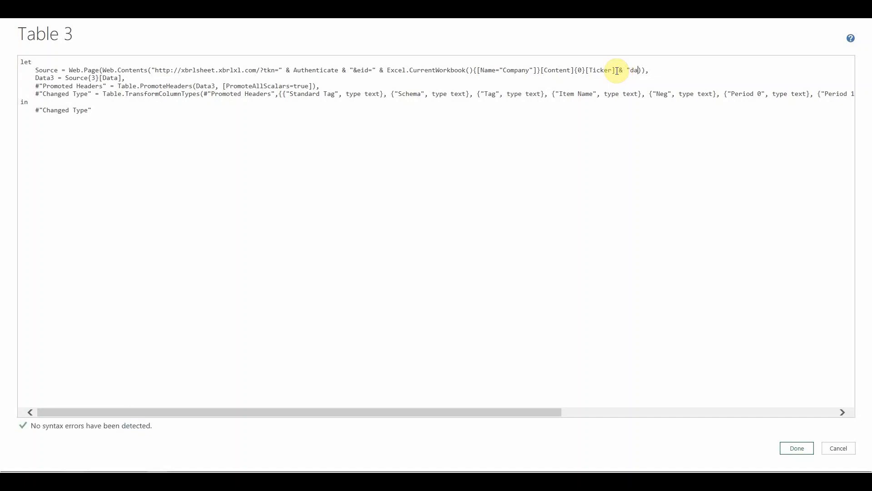
text(t)
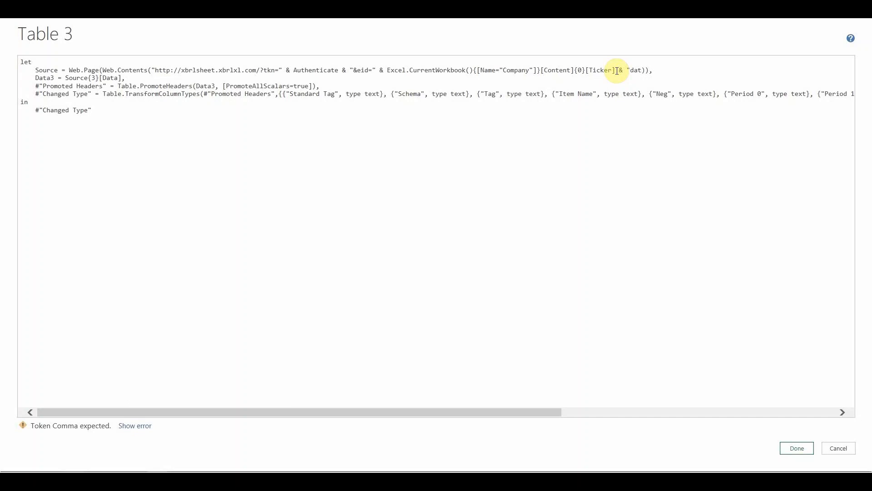
text(=)
text(&)
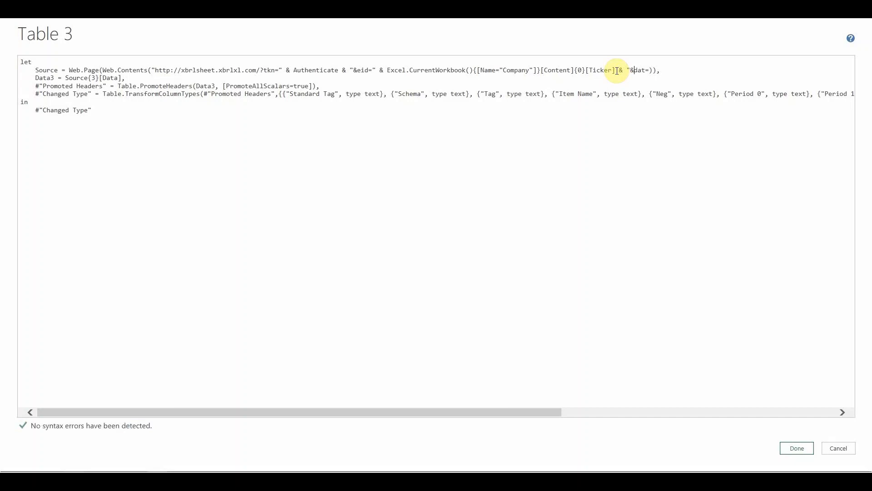
key(Right)
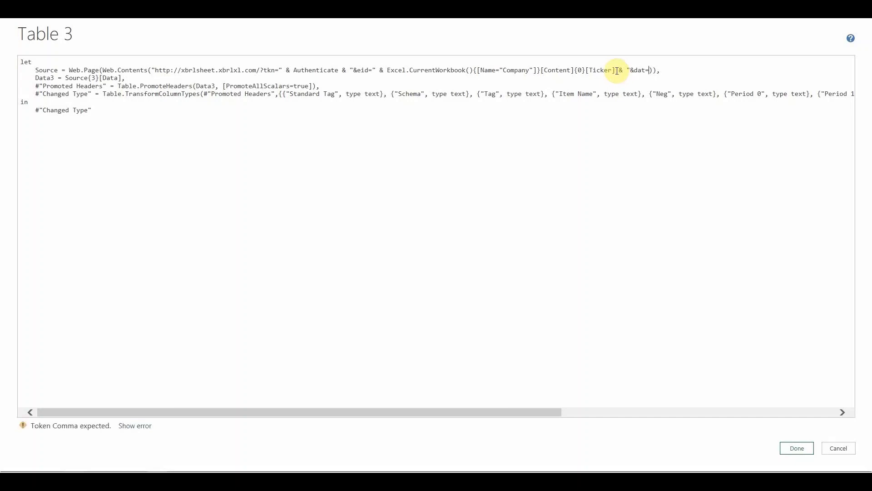
text(")
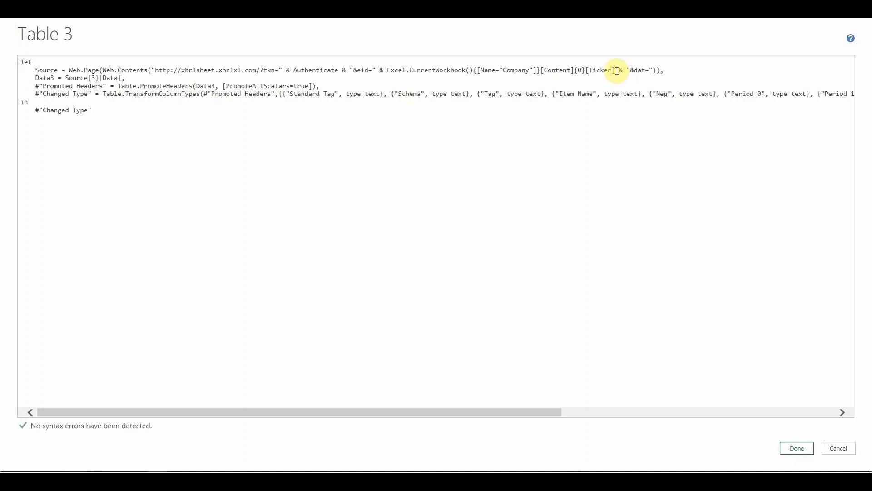
text( &)
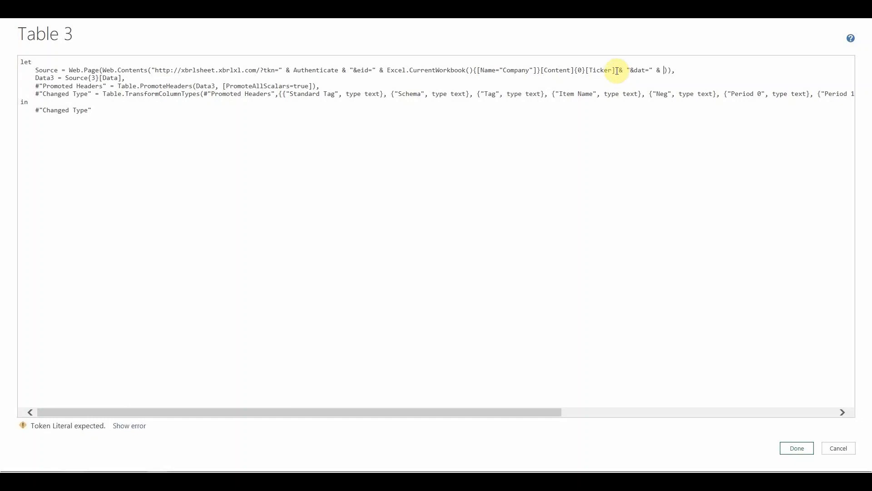
text(Years)
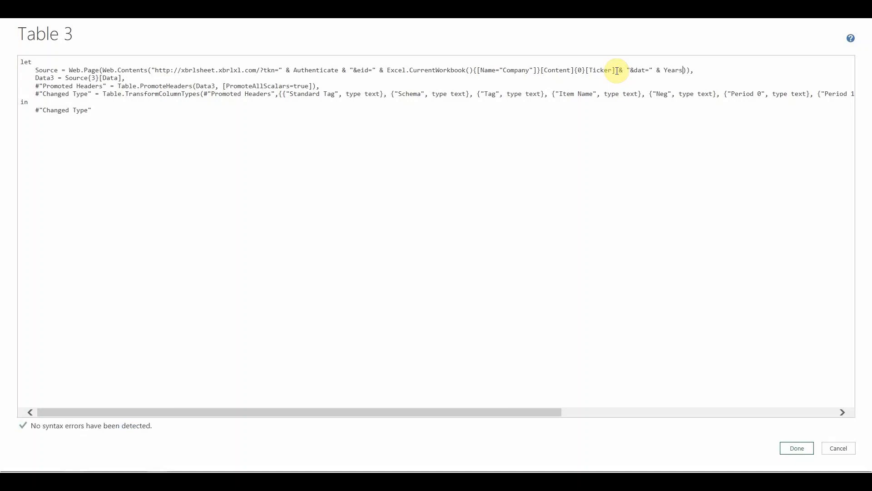
text(())
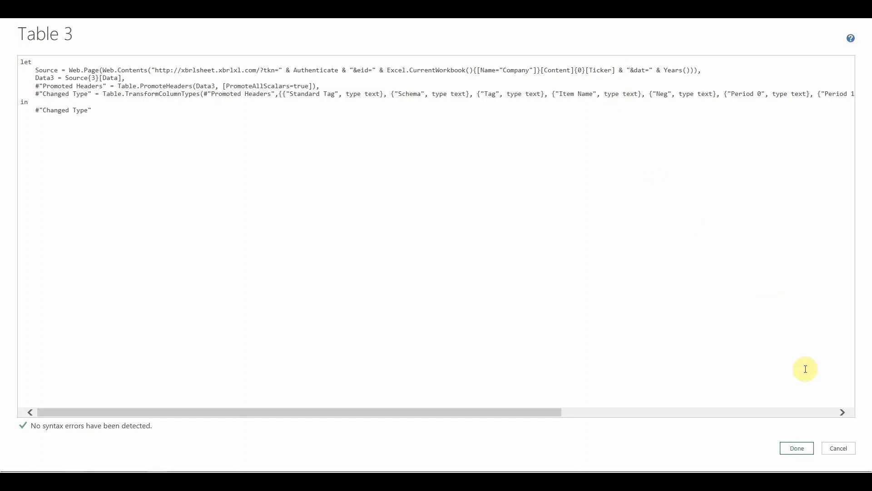
Step: Apply the edited Table 3 code, refresh the Source step preview (5 columns, 5 rows), and close the editor
click(798, 448)
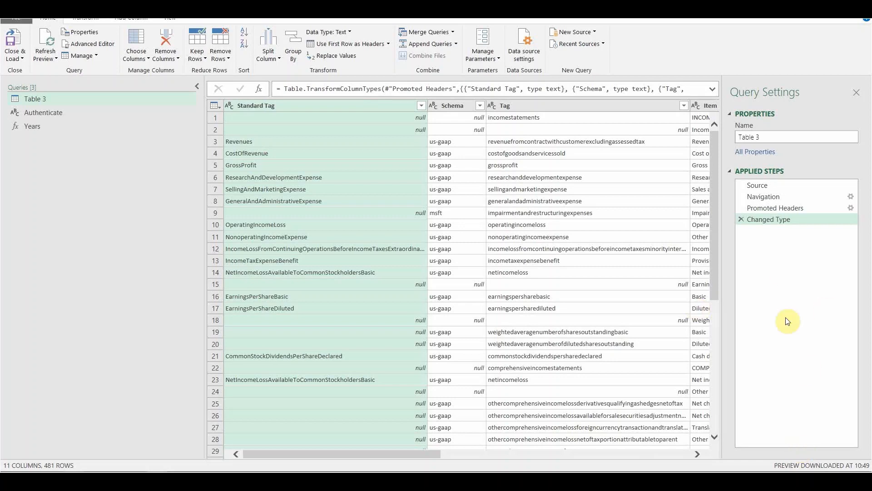
click(759, 187)
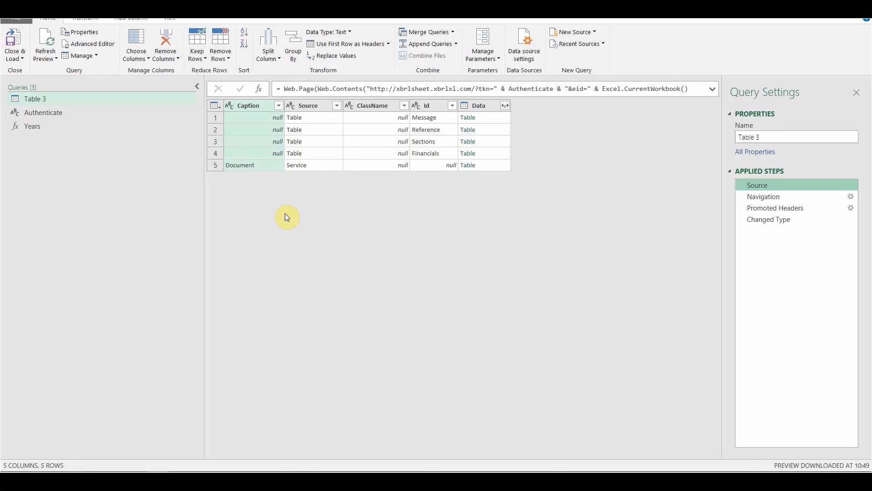
click(48, 40)
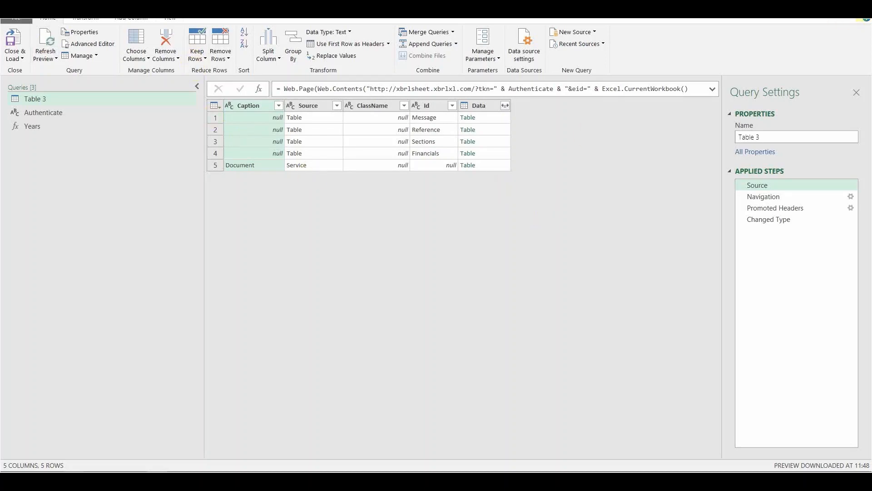
click(862, 10)
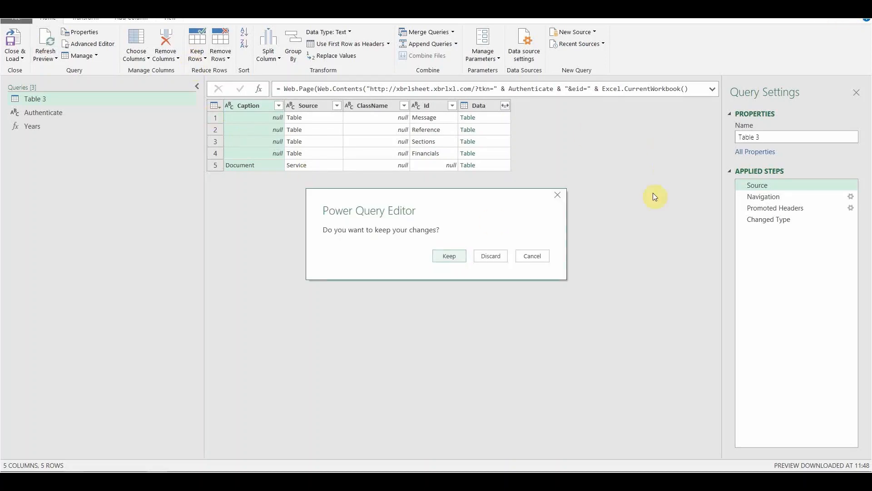
Step: Keep the query changes so Table 3 reloads 481 rows with 4 errors
click(452, 257)
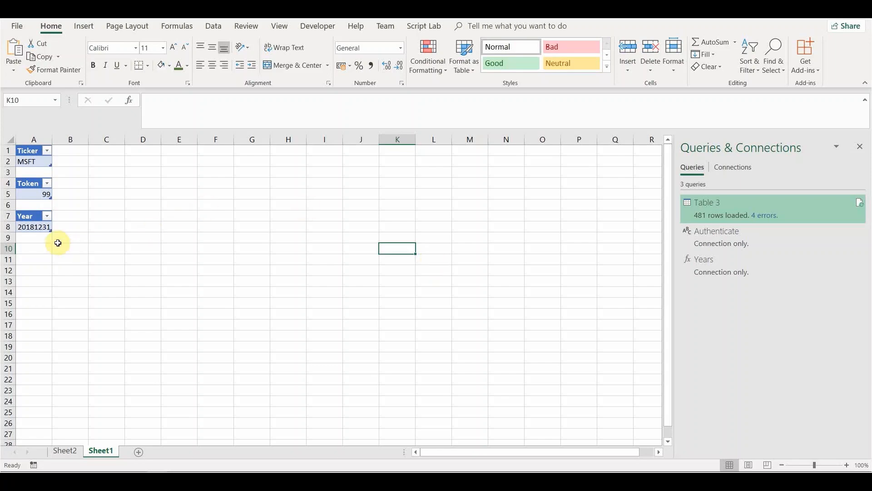
Step: Enter 20171231 in A9 and extend the year series to 20161231 in A10
click(41, 237)
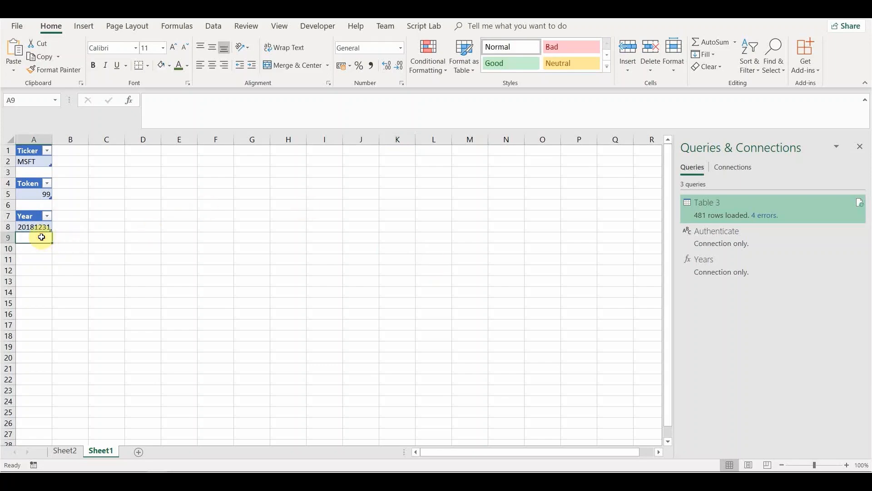
text(2017)
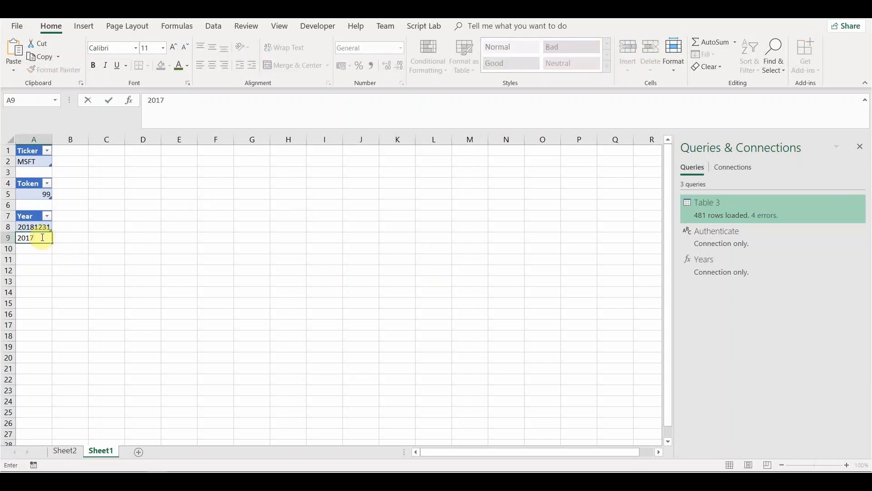
text(1231)
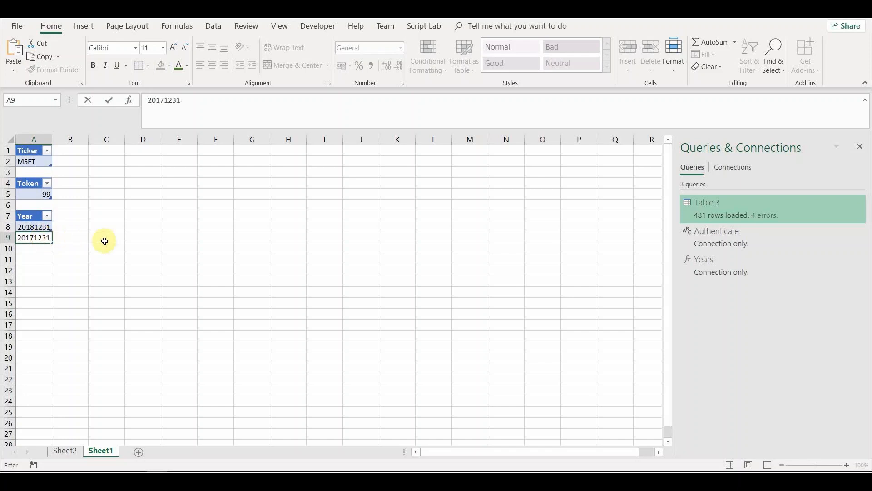
click(118, 238)
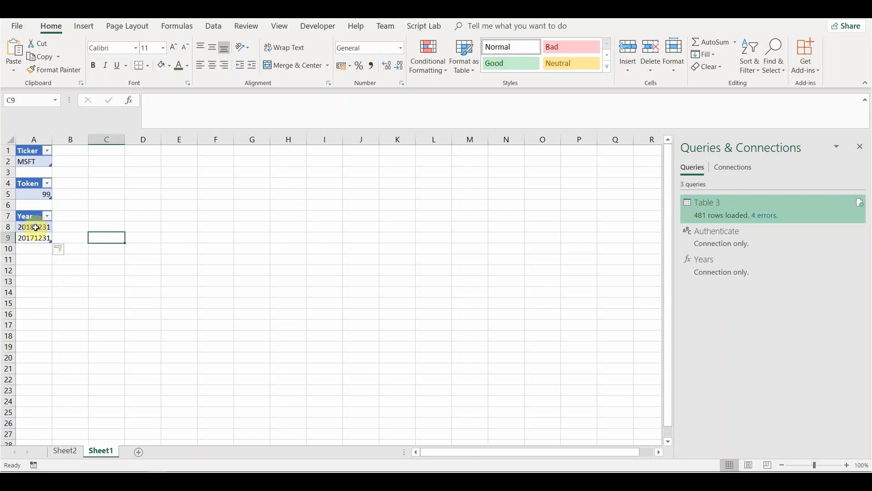
drag(36, 229, 51, 252)
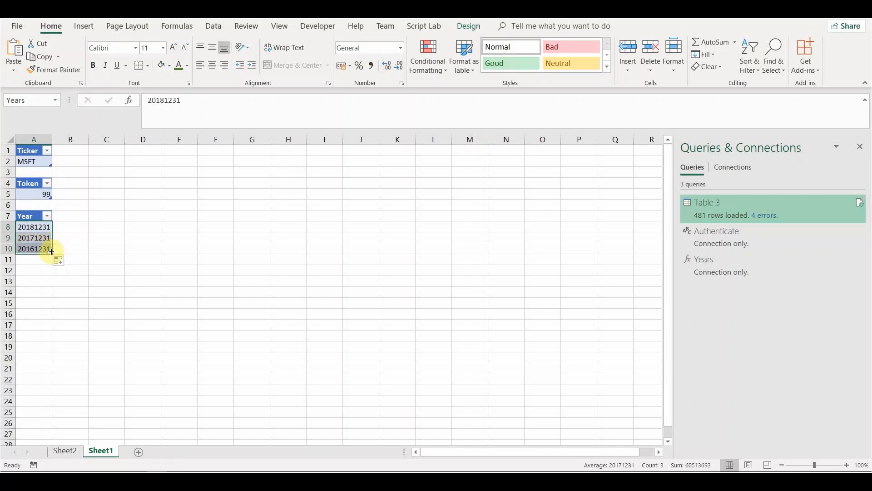
click(97, 249)
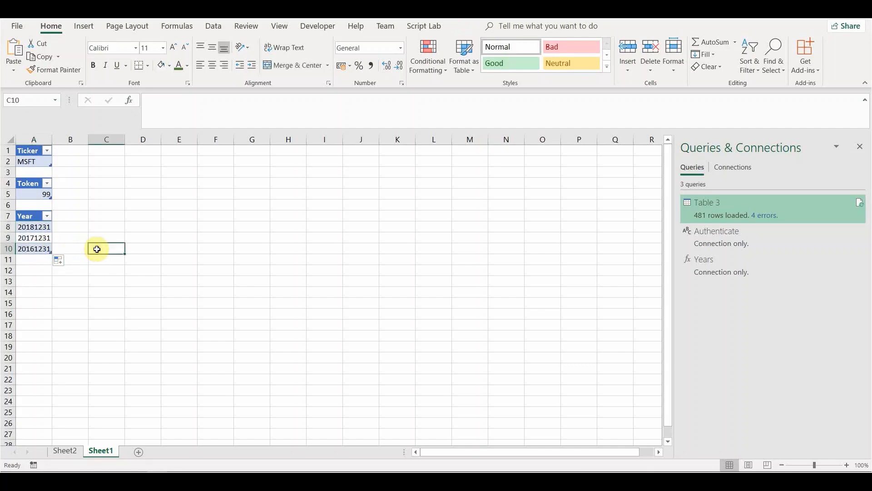
Step: Fill A8:A10 down to A12, adding 20151231 and 20141231
click(43, 229)
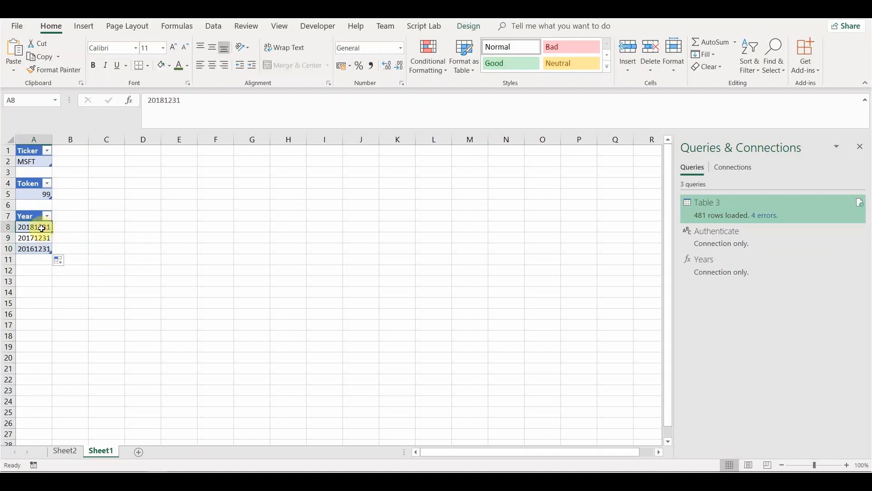
drag(42, 228, 42, 246)
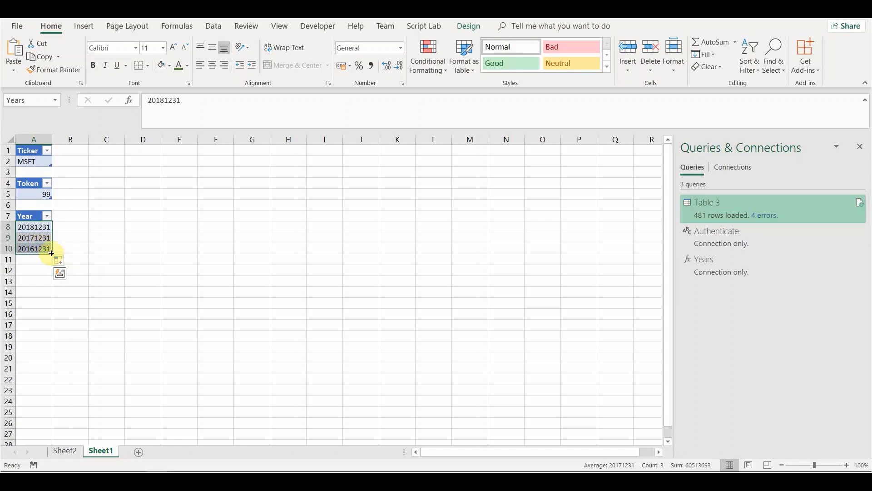
drag(51, 253, 53, 273)
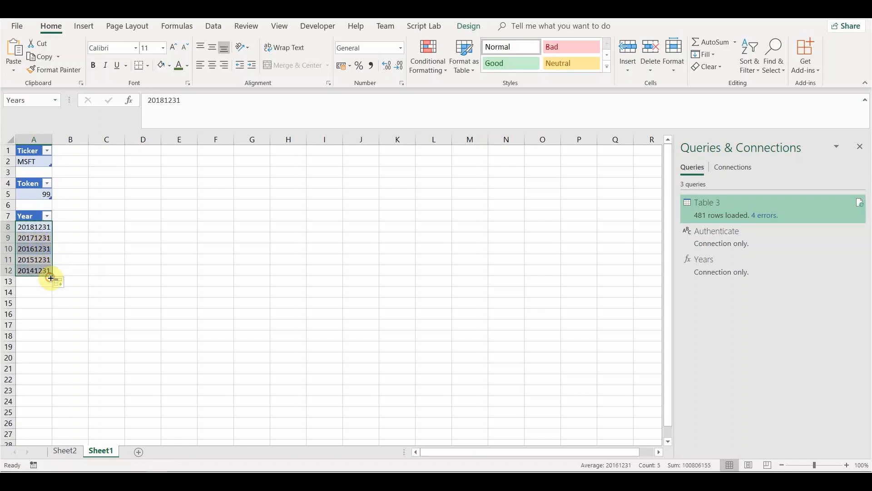
click(97, 272)
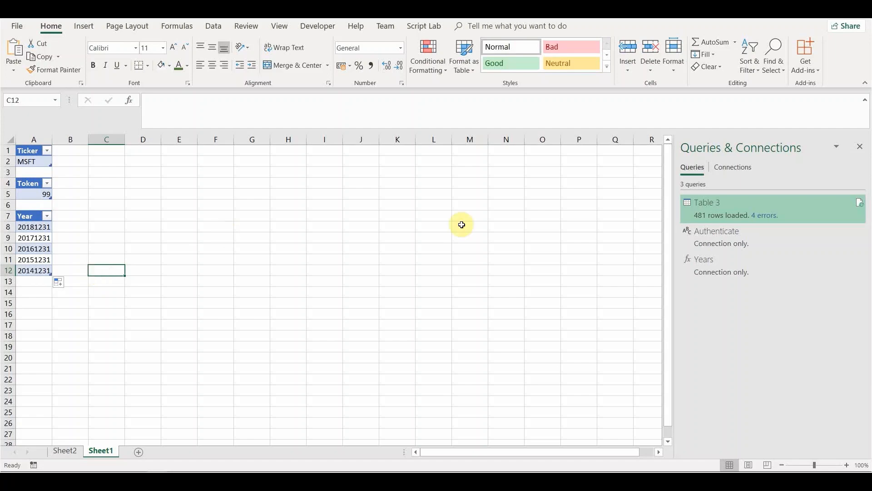
Step: In the Years query's Advanced Editor, add a (YearNo as number) parameter
mouse_move(709, 268)
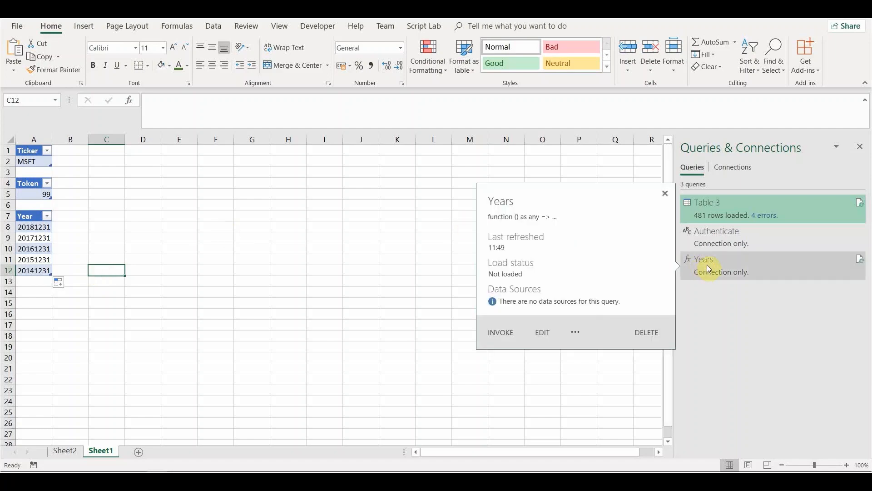
click(543, 331)
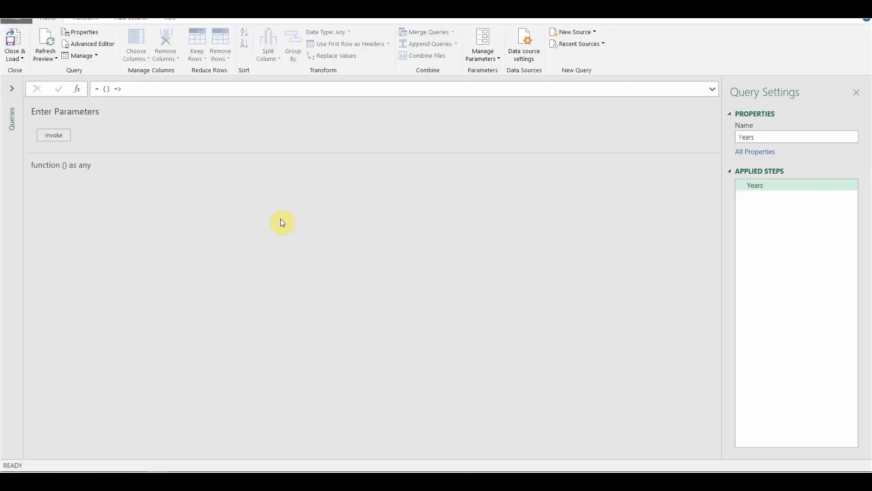
click(94, 44)
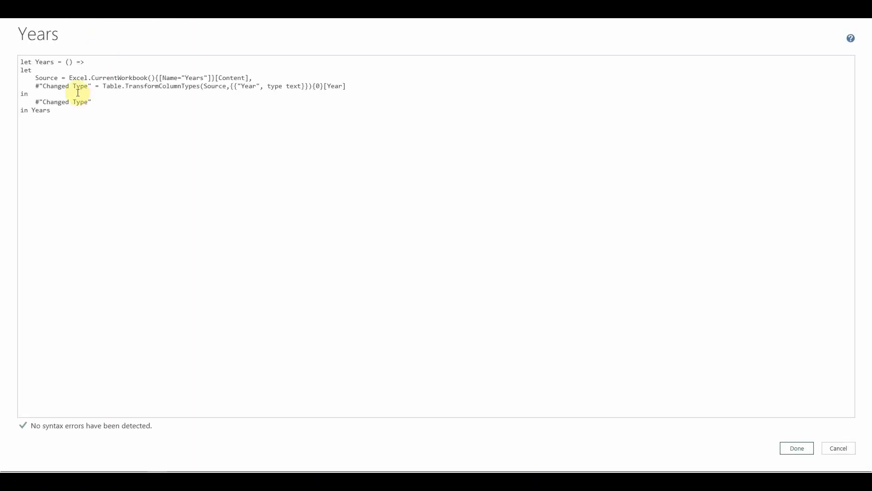
click(69, 62)
text(YearNo)
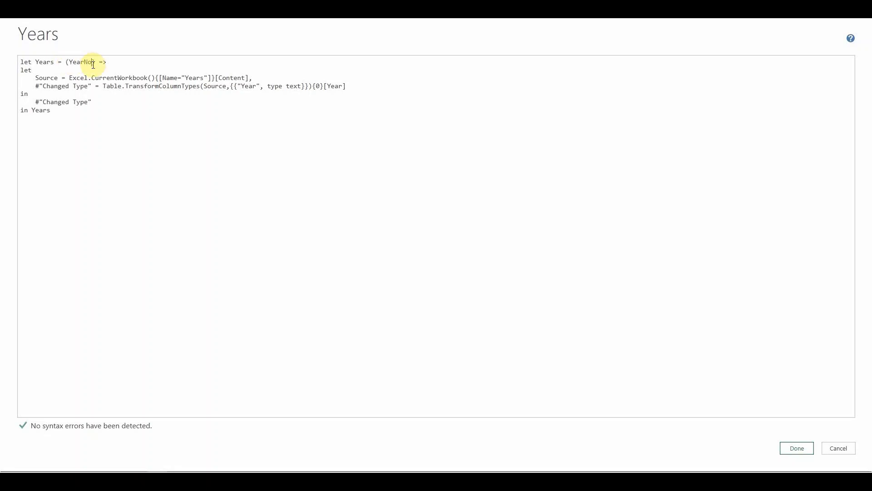
text( as number)
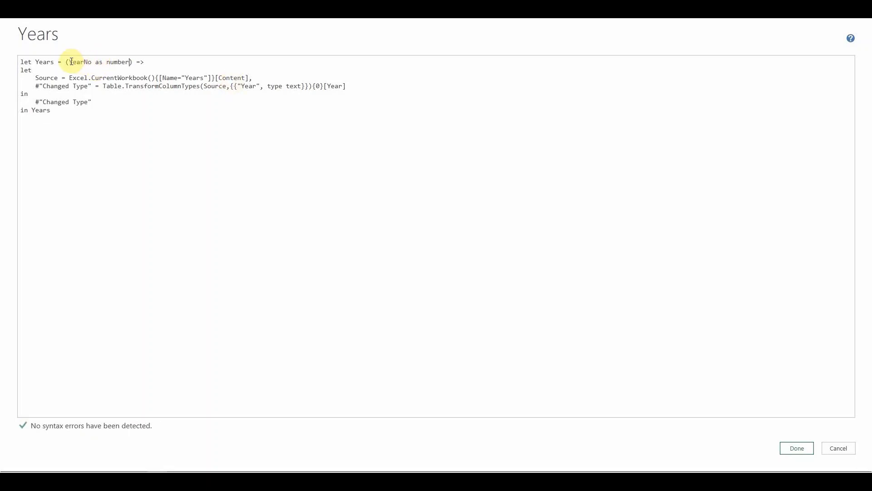
drag(69, 61, 91, 62)
key(ctrl+c)
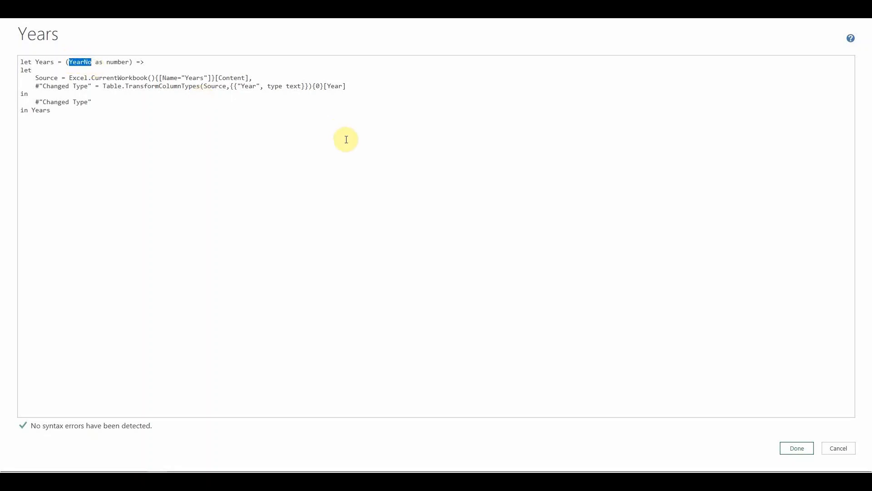
Step: Replace the hard-coded row index {0} with {YearNo - 1} and apply the code
click(316, 86)
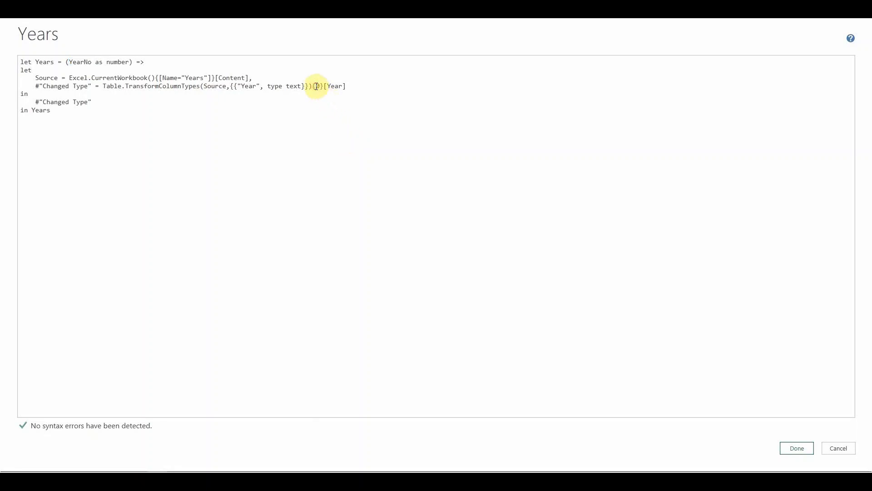
double_click(318, 87)
key(ctrl+v)
text(- 1)
click(387, 83)
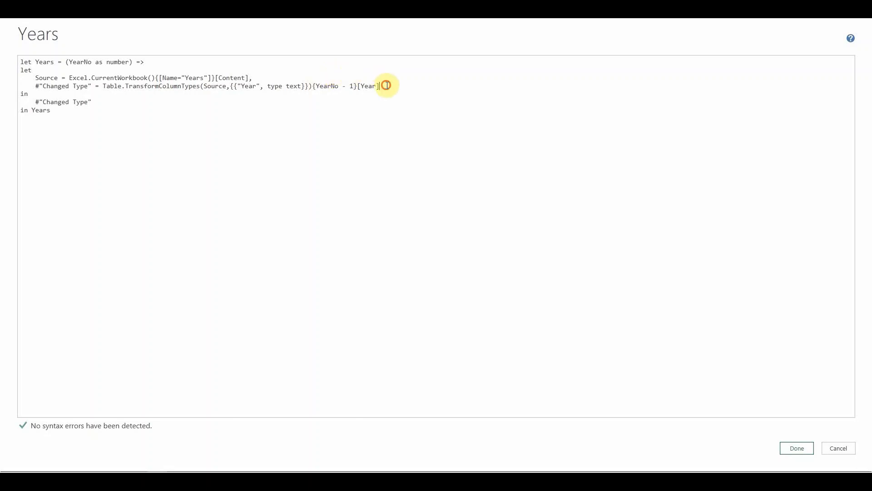
click(794, 451)
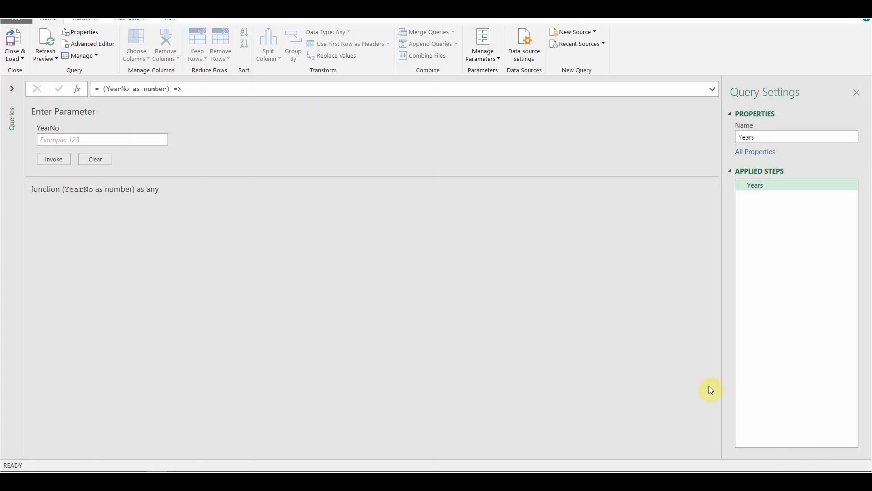
Step: Change Table 3's Years() call to Years(2) in the Advanced Editor, giving 545 rows
click(12, 89)
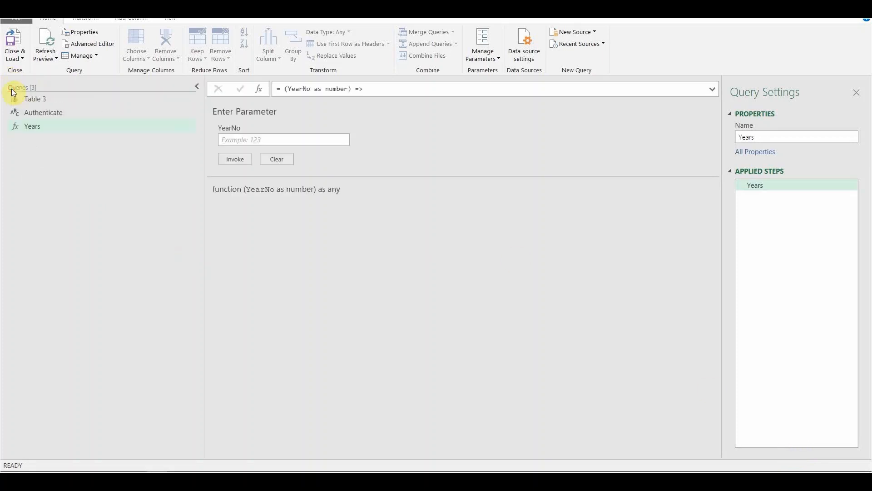
click(34, 100)
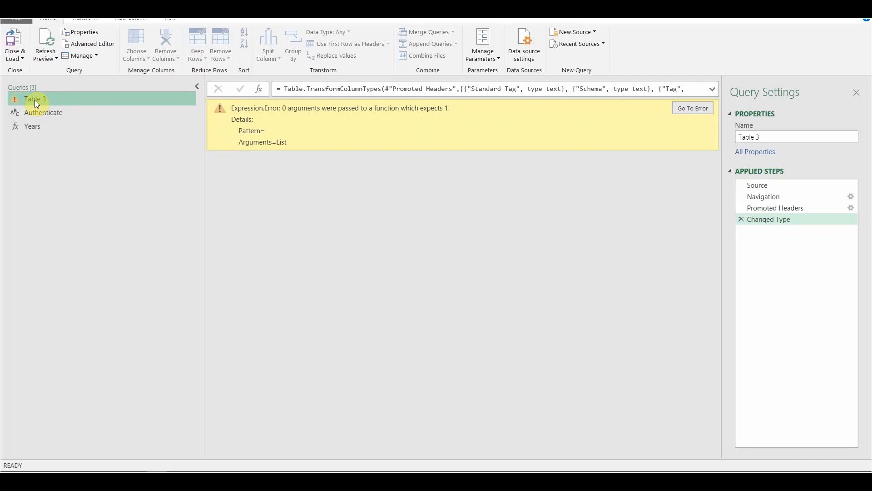
click(100, 46)
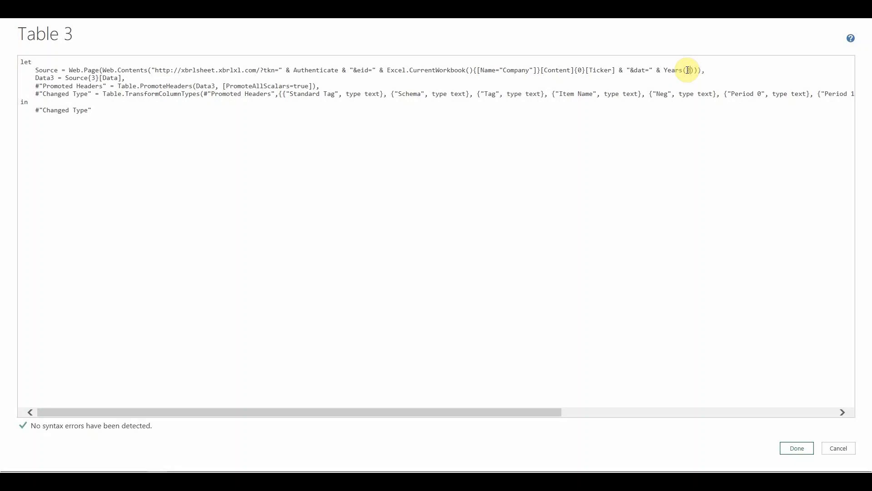
text(2)
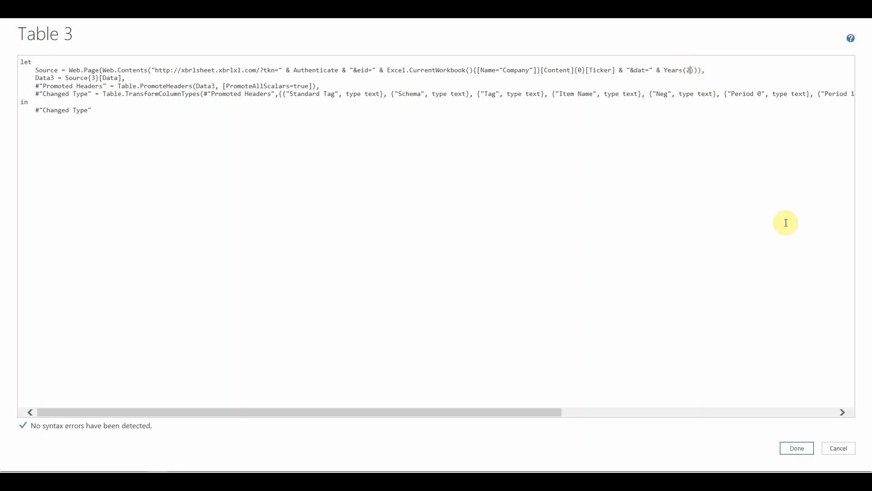
click(804, 445)
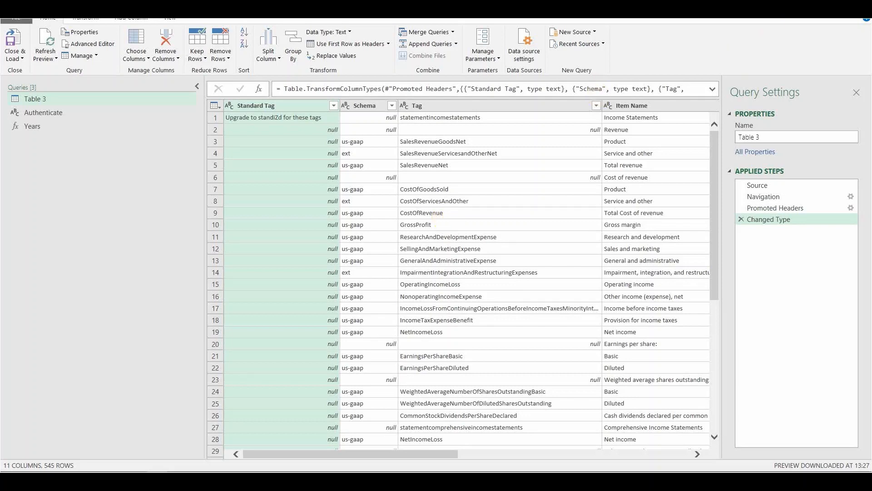
Step: Close the editor keeping changes, then verify Table 3 loads 545 rows with no errors
click(860, 6)
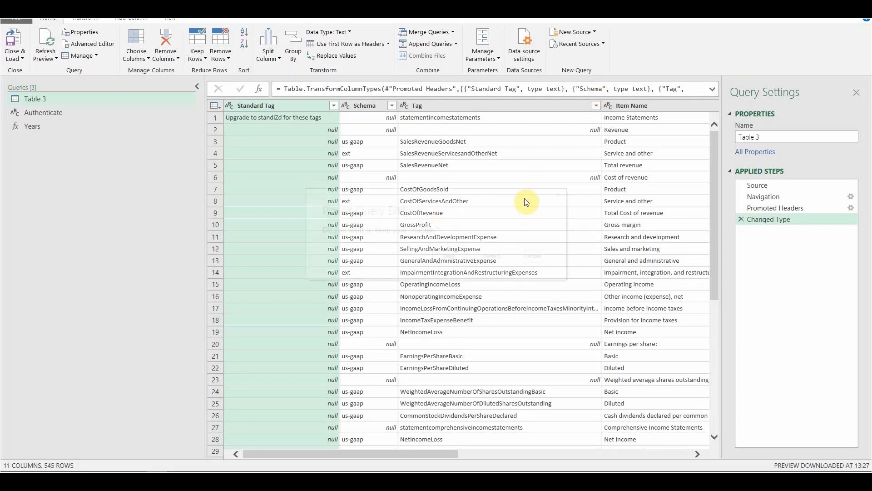
click(443, 258)
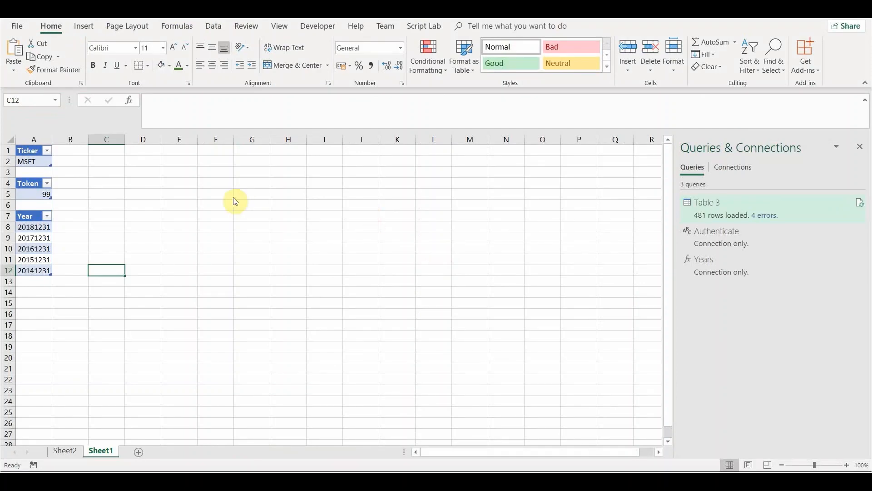
click(38, 250)
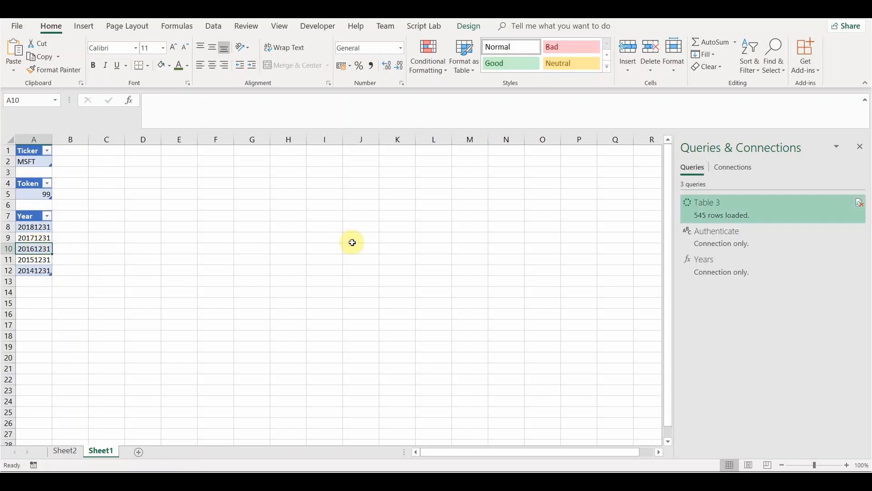
mouse_move(711, 216)
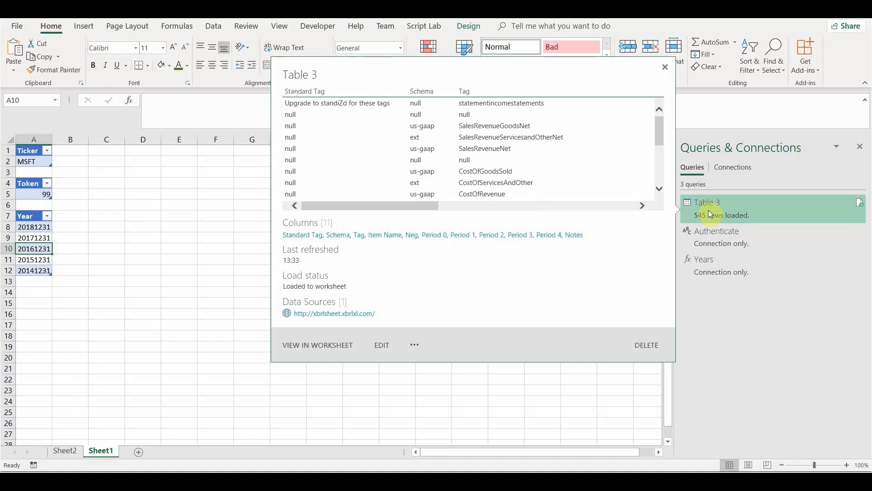
click(32, 193)
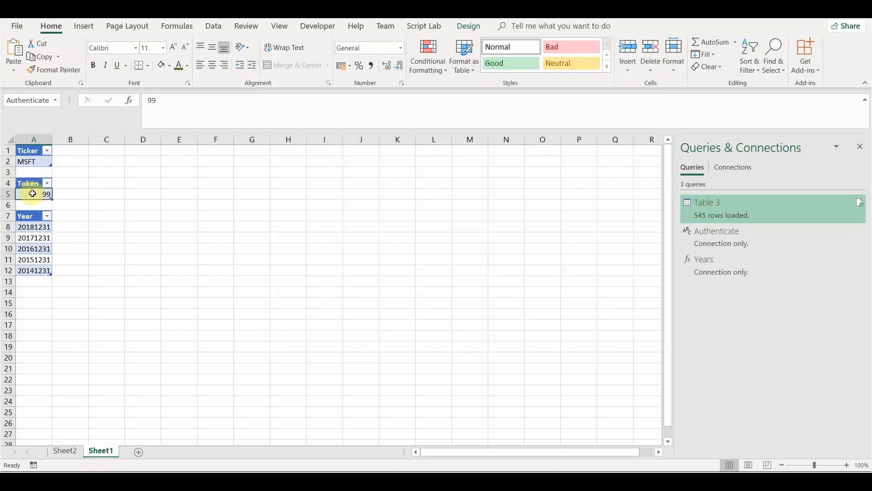
click(33, 161)
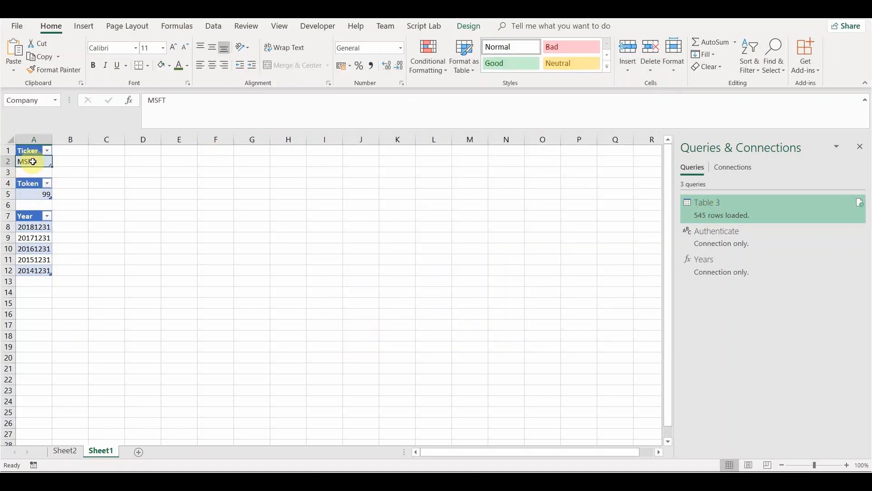